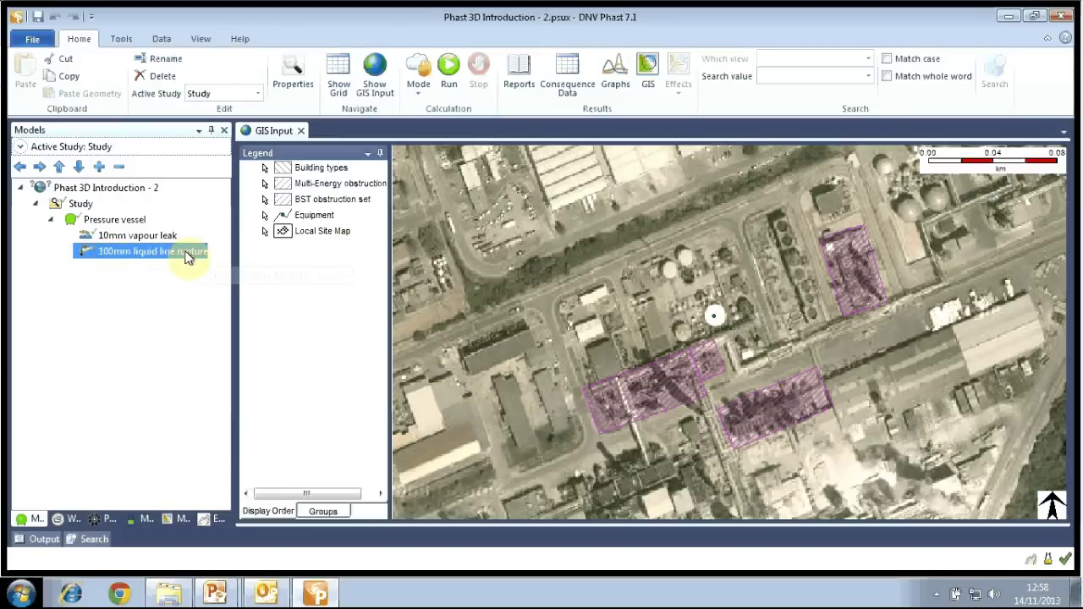
Step: Open the GIS consequence results for the 100mm liquid line rupture scenario
{"action": "left_click", "coordinate": [648, 71]}
{"action": "left_click", "coordinate": [499, 246]}
{"action": "left_click", "coordinate": [605, 436]}
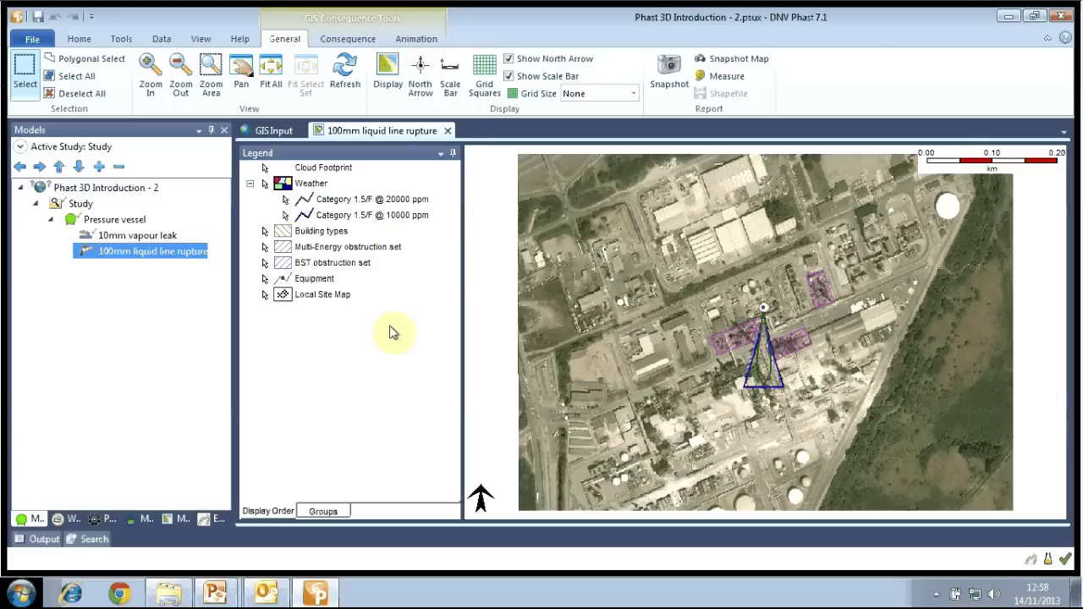
Step: Show the Maximum Concentration Footprint event for the liquid line rupture on the map
{"action": "left_click", "coordinate": [351, 41]}
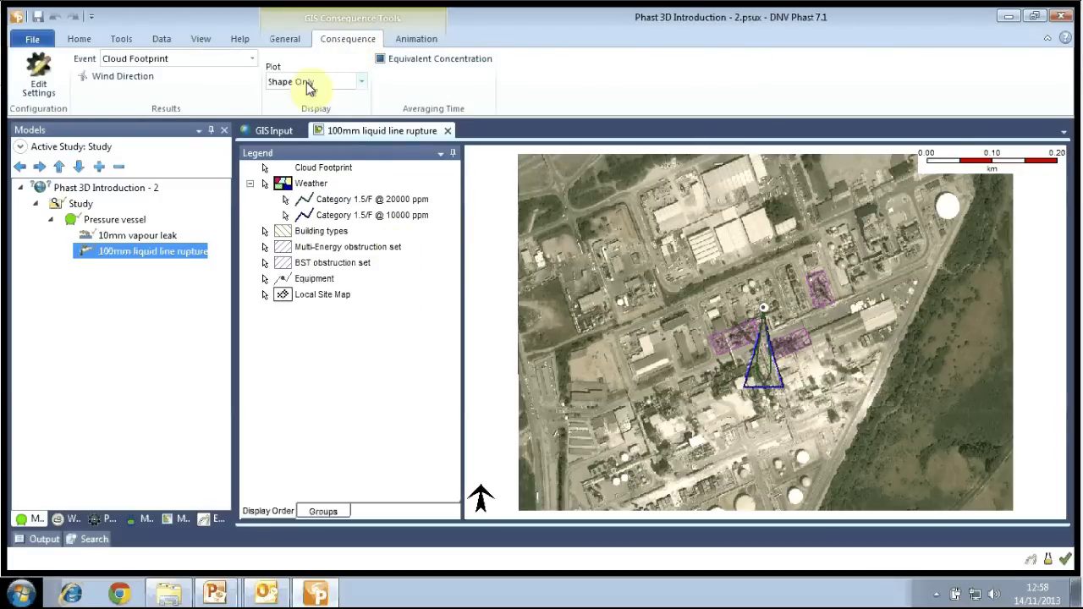
{"action": "left_click", "coordinate": [179, 64]}
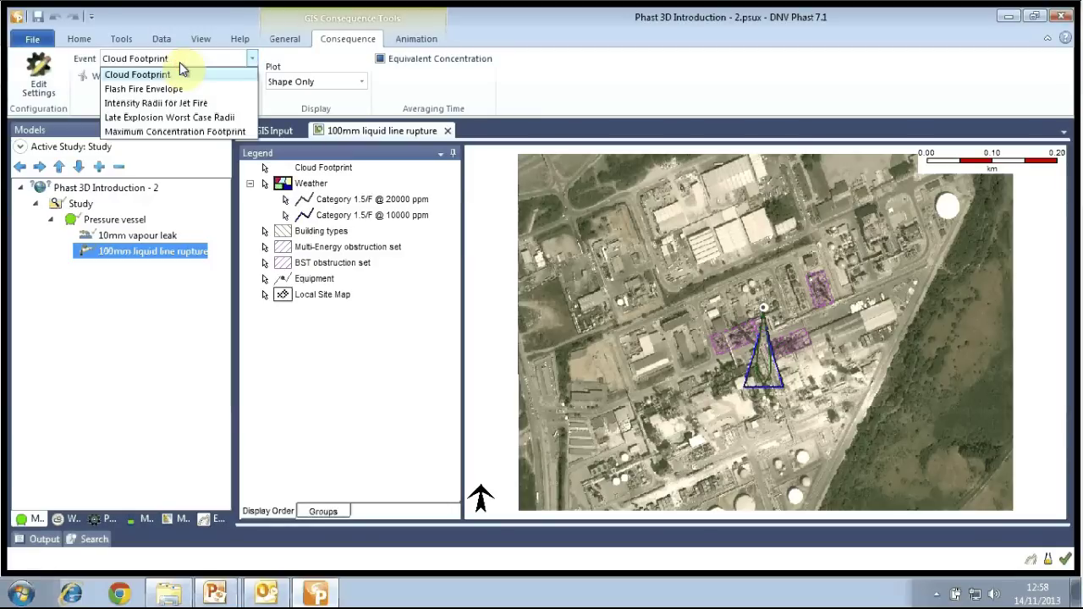
{"action": "left_click", "coordinate": [169, 132]}
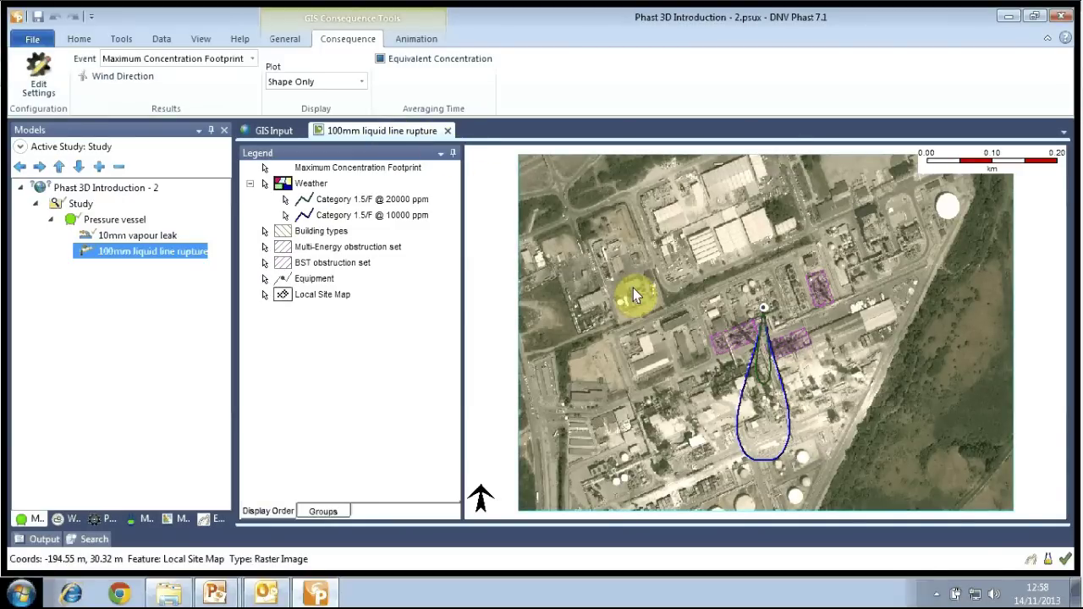
Step: Switch the plotted event back to Cloud Footprint and turn on its dynamic time display
{"action": "left_click", "coordinate": [234, 61]}
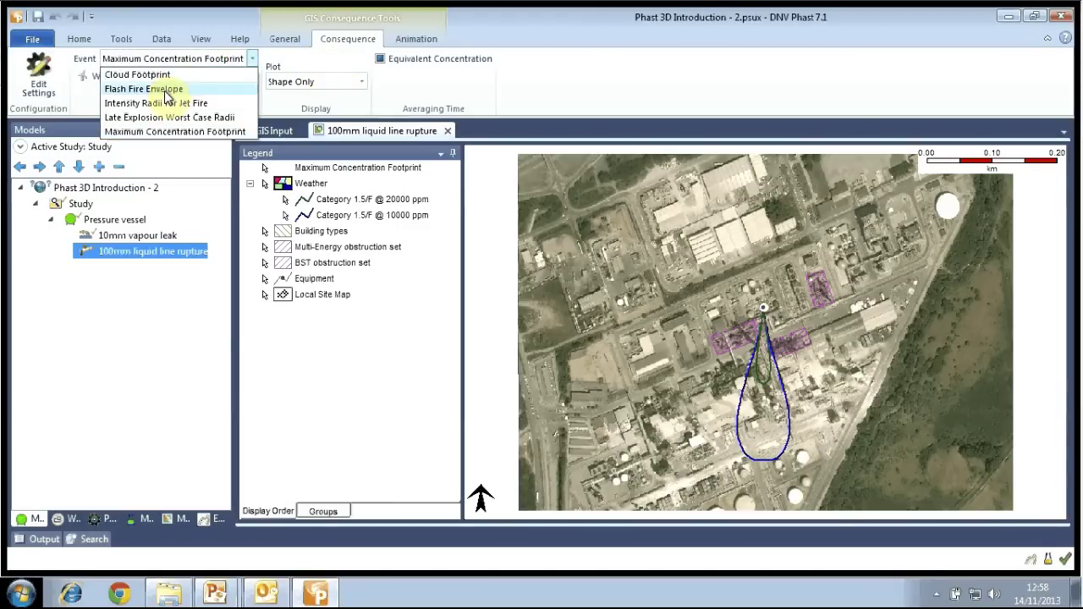
{"action": "left_click", "coordinate": [159, 76]}
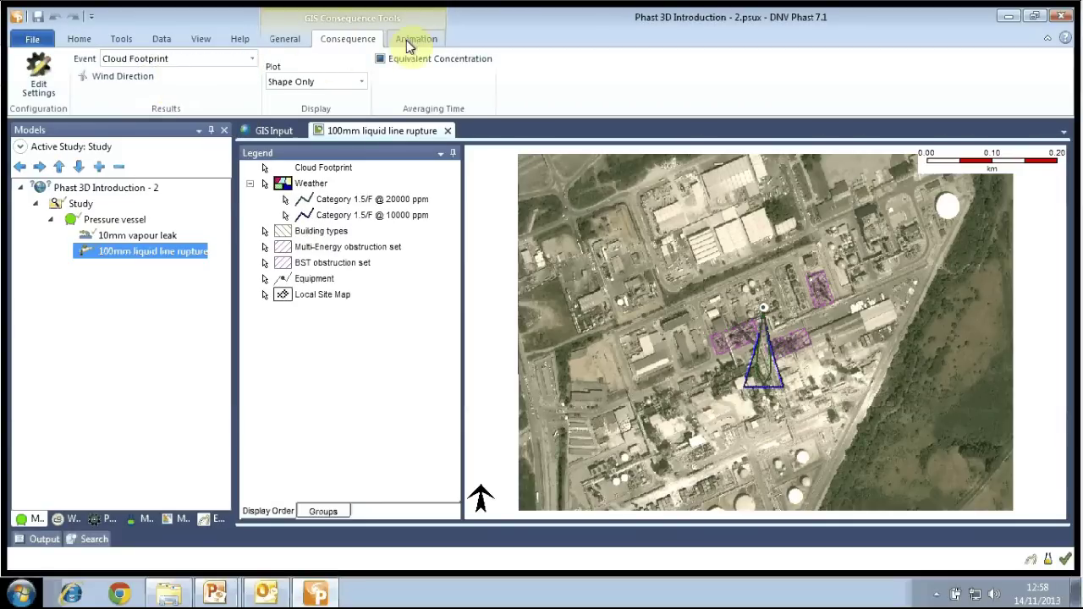
{"action": "left_click", "coordinate": [415, 39]}
{"action": "left_click", "coordinate": [251, 73]}
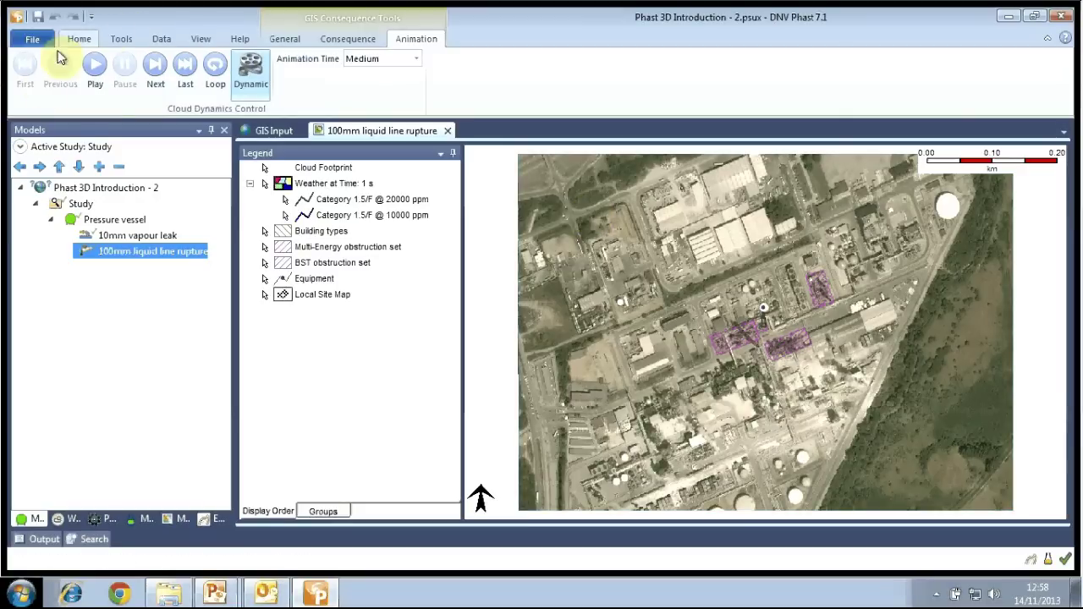
Step: Step the cloud footprint forward to 34.5 s and inspect the cloud's overlap with the obstructed regions near the release point
{"action": "left_click", "coordinate": [160, 75]}
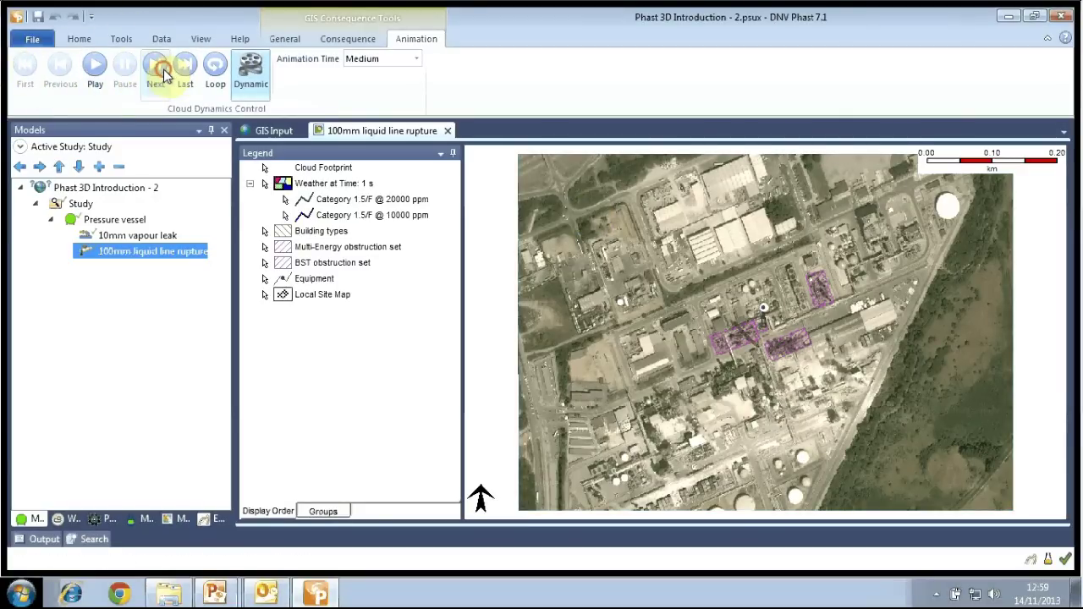
{"action": "left_click", "coordinate": [164, 75]}
{"action": "left_click", "coordinate": [164, 76]}
{"action": "left_click", "coordinate": [165, 75]}
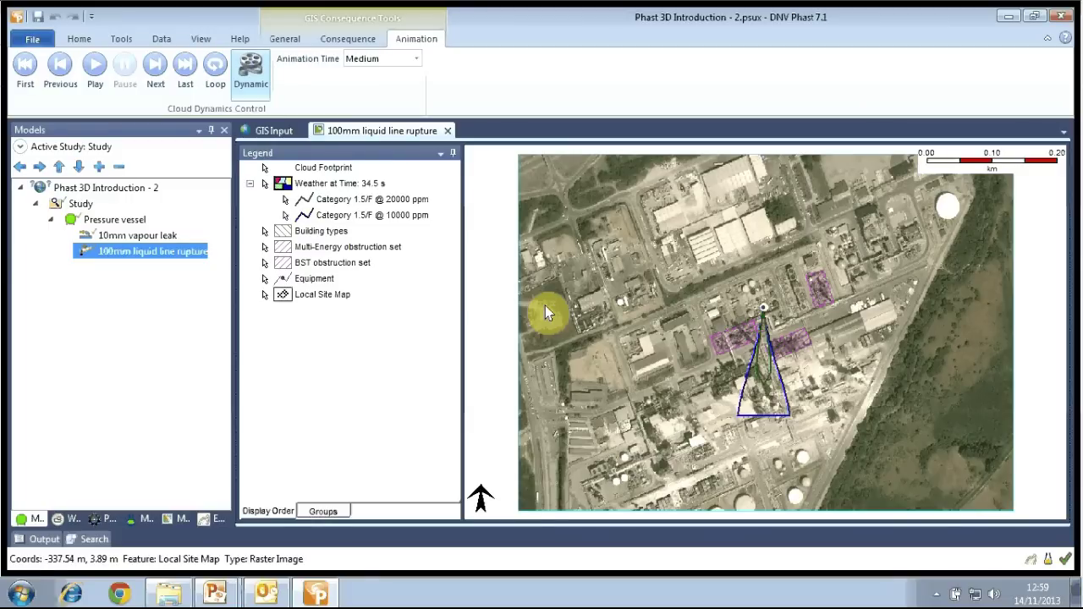
{"action": "scroll", "coordinate": [749, 341], "scroll_direction": "up", "scroll_amount": 3}
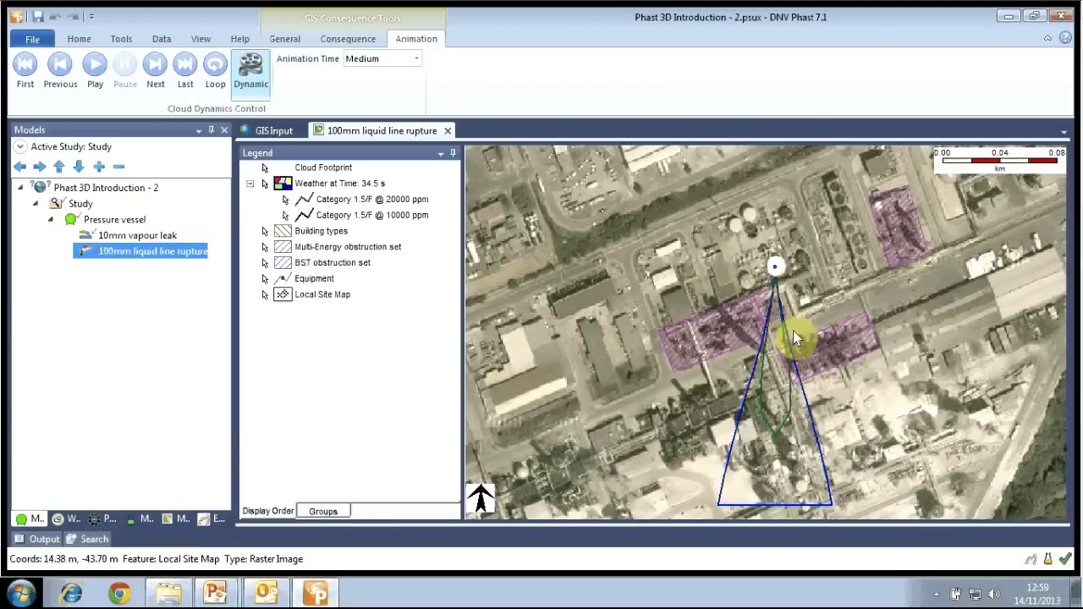
{"action": "scroll", "coordinate": [793, 331], "scroll_direction": "up", "scroll_amount": 2}
{"action": "left_click_drag", "start_coordinate": [726, 305], "coordinate": [790, 276]}
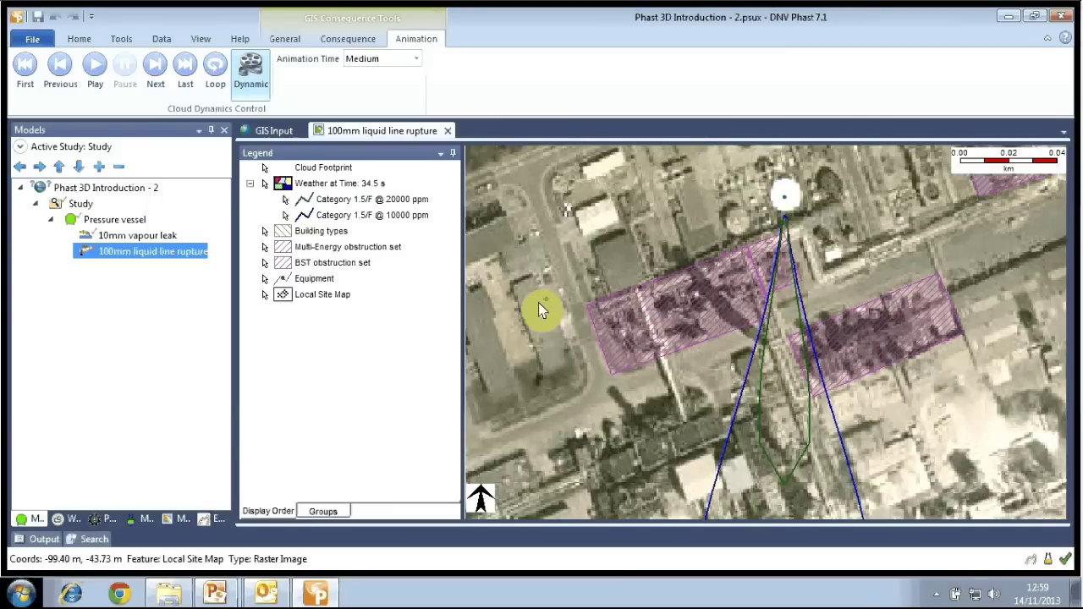
Step: Plot the Maximum Concentration Footprint event with the Shape & Effect Zone display option
{"action": "left_click", "coordinate": [342, 40]}
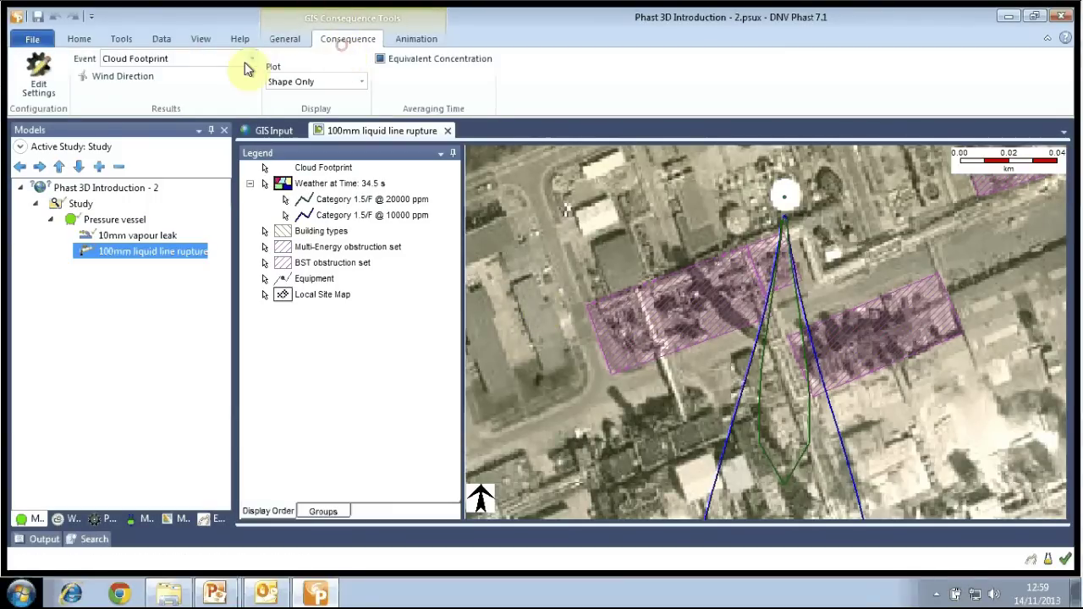
{"action": "left_click", "coordinate": [244, 61]}
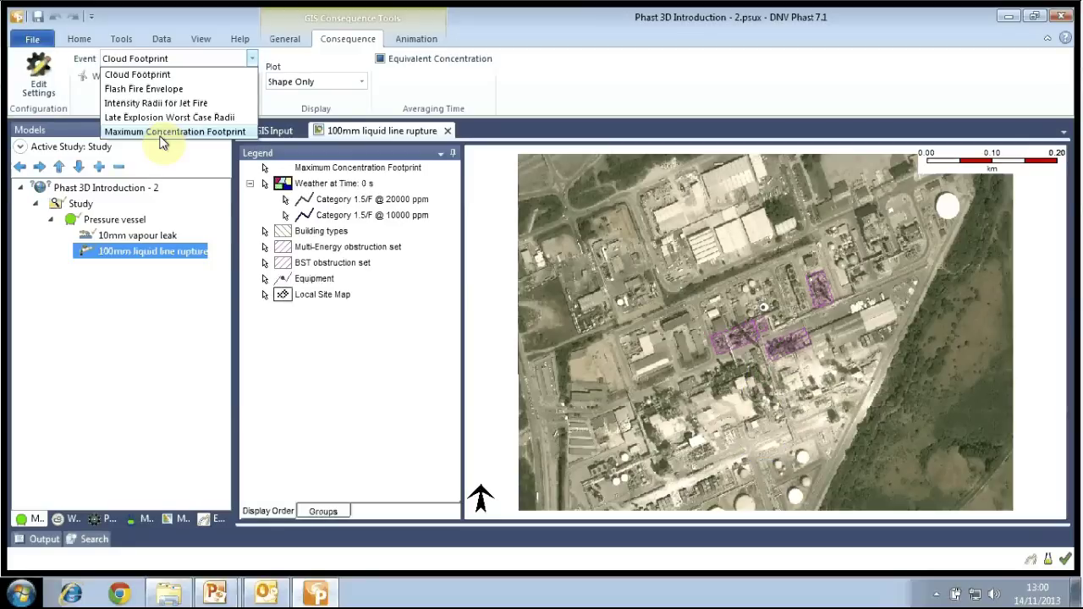
{"action": "left_click", "coordinate": [161, 133]}
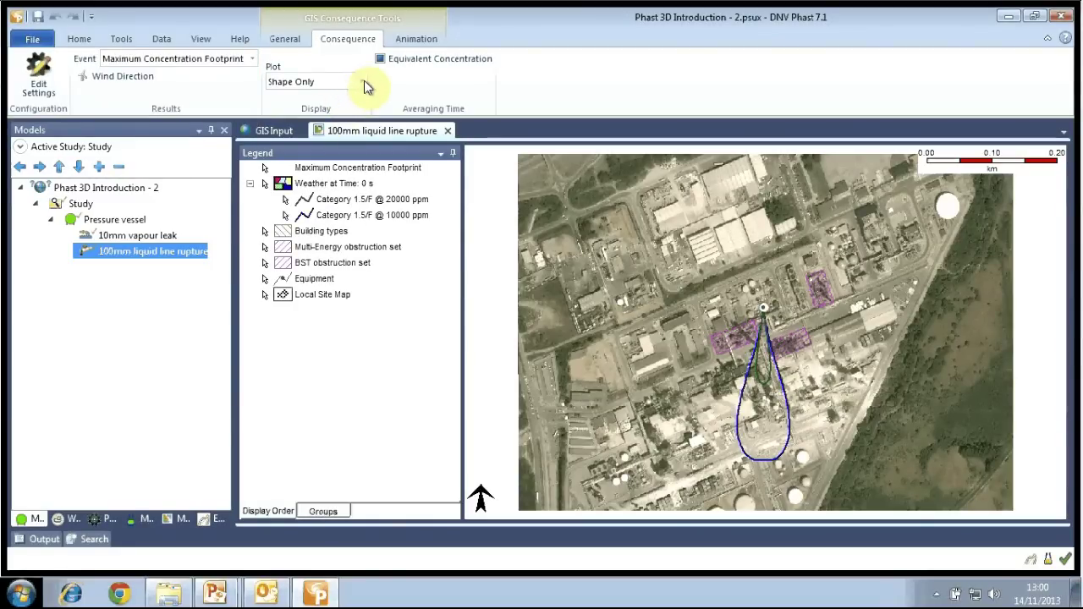
{"action": "left_click", "coordinate": [362, 82]}
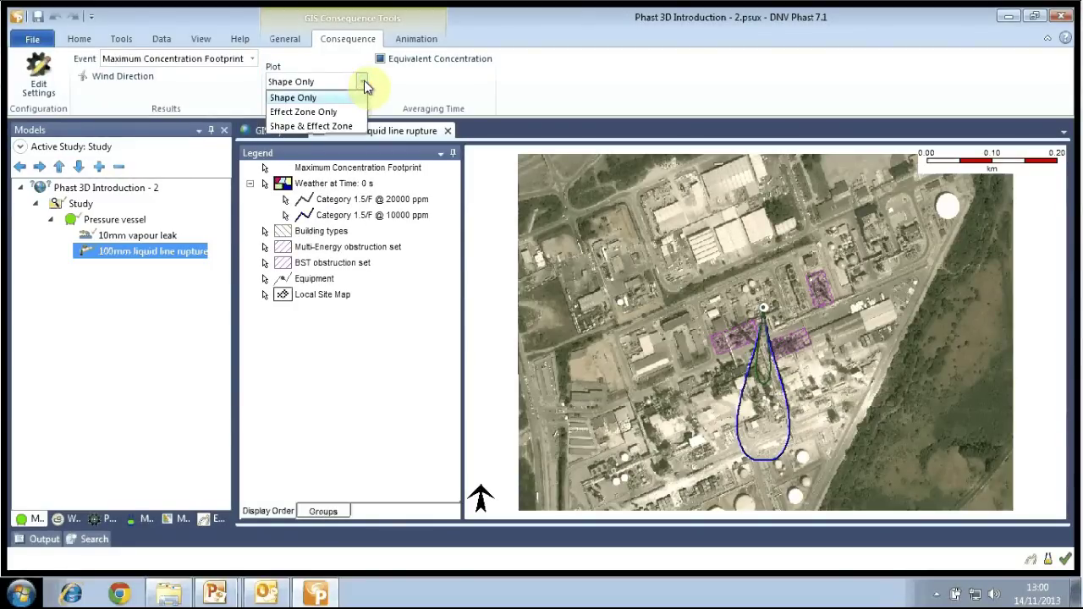
{"action": "left_click", "coordinate": [339, 126]}
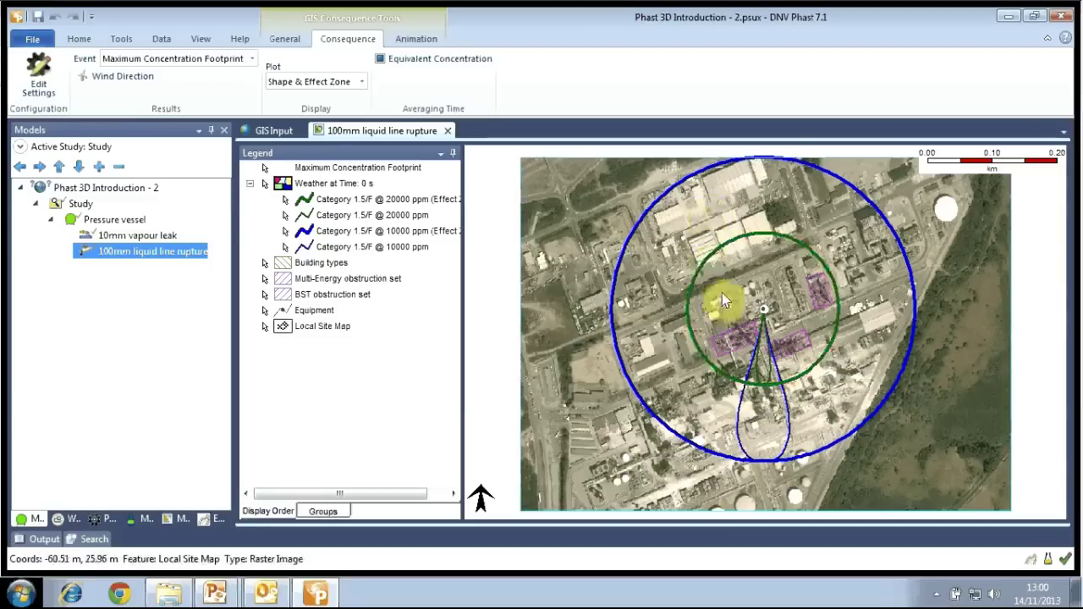
Step: Highlight the footprint contours on the map, clear the highlight and close the 100mm liquid line rupture results
{"action": "left_click", "coordinate": [776, 340]}
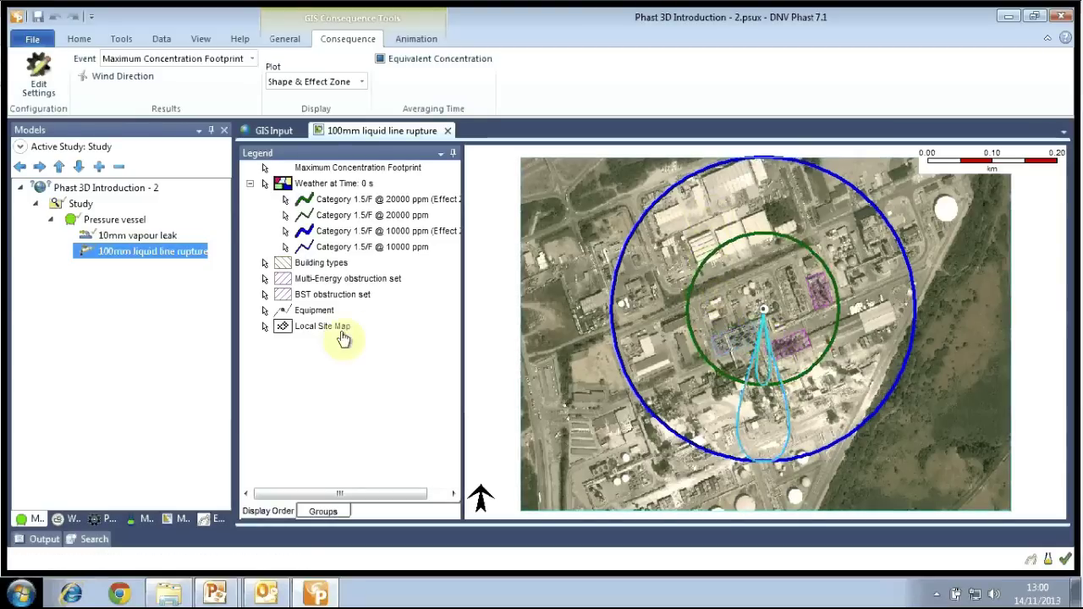
{"action": "left_click", "coordinate": [508, 301]}
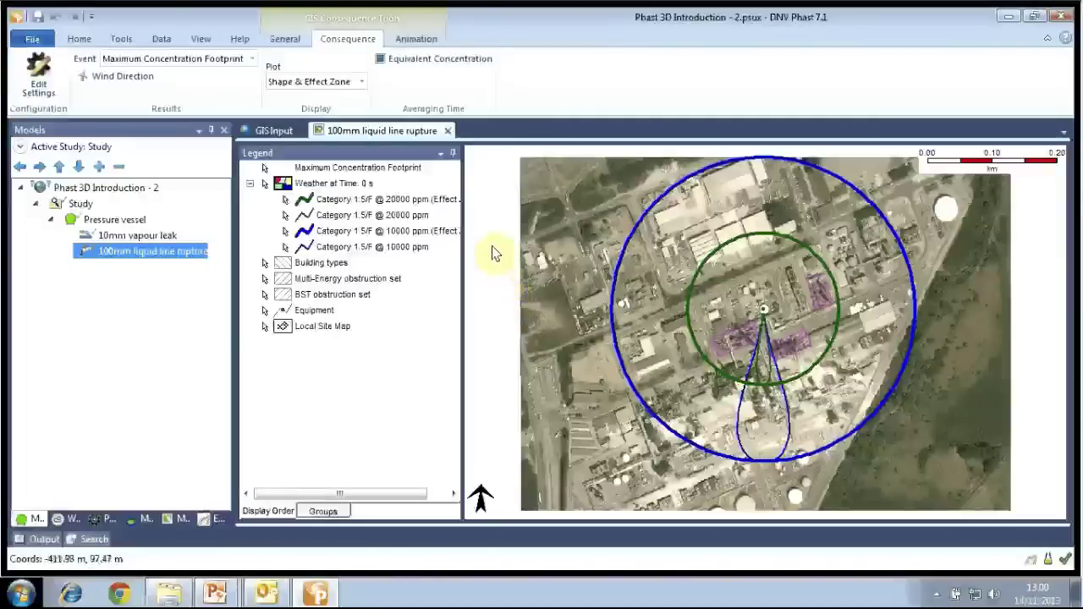
{"action": "left_click", "coordinate": [448, 130]}
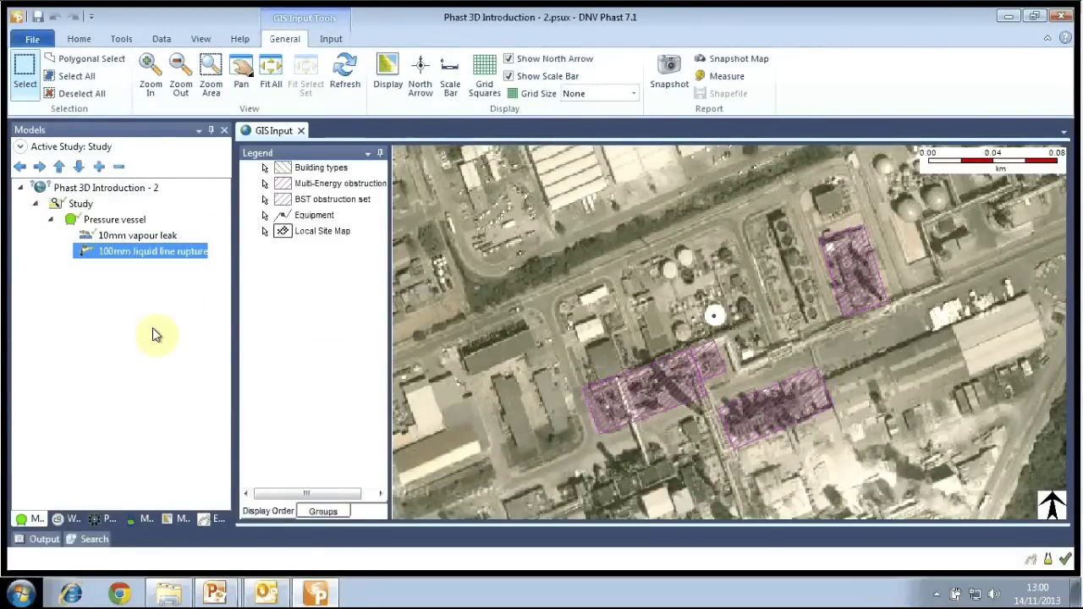
Step: Show the map data tree and review which obstruction types can be inserted under the Multi-Energy obstruction set
{"action": "left_click", "coordinate": [182, 517]}
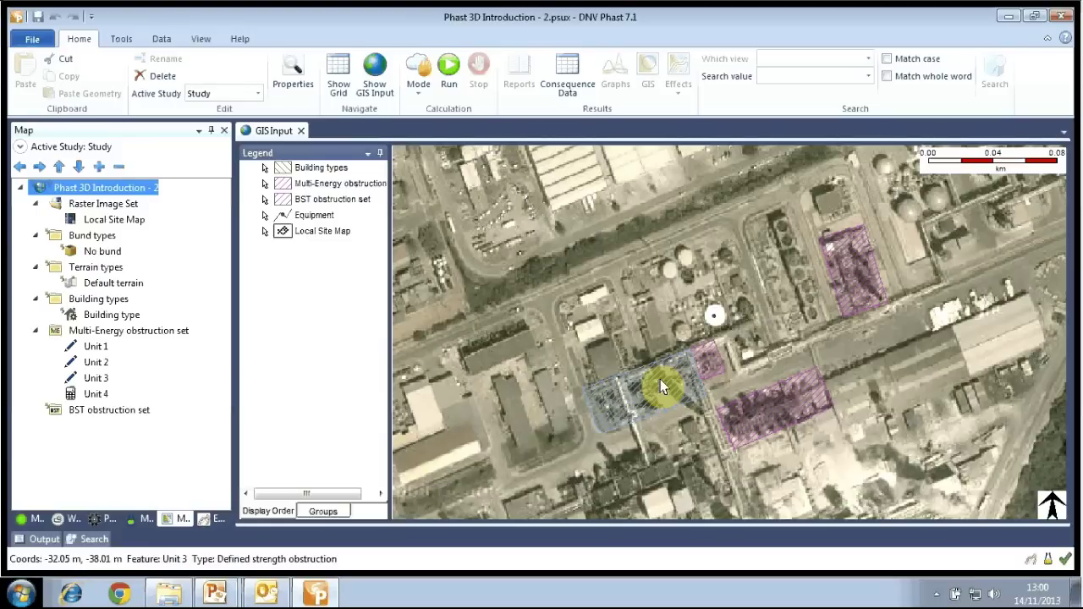
{"action": "left_click", "coordinate": [127, 331]}
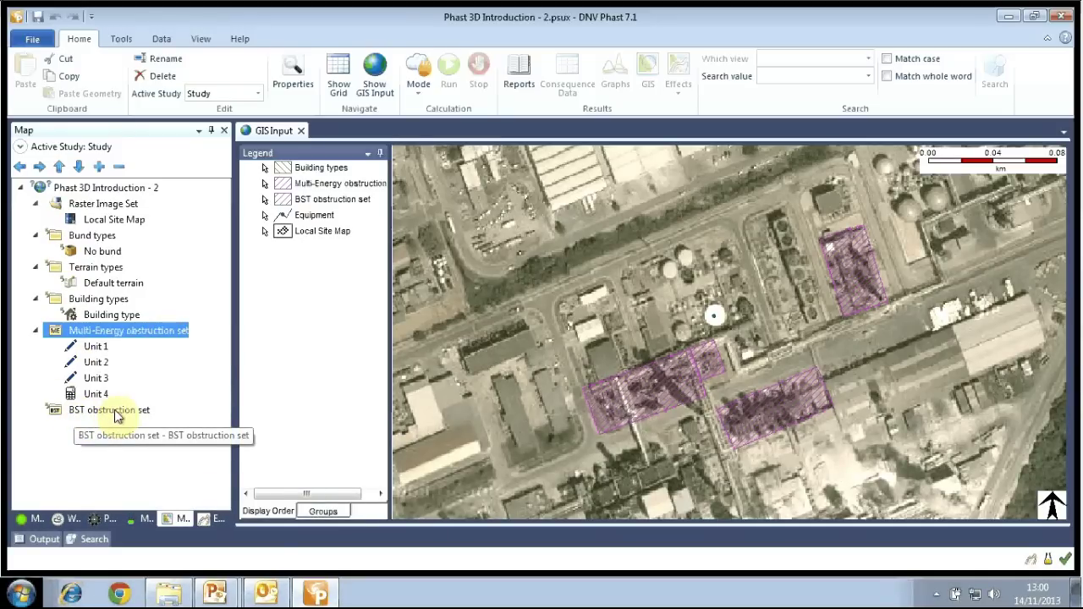
{"action": "right_click", "coordinate": [98, 339]}
{"action": "mouse_move", "coordinate": [203, 84]}
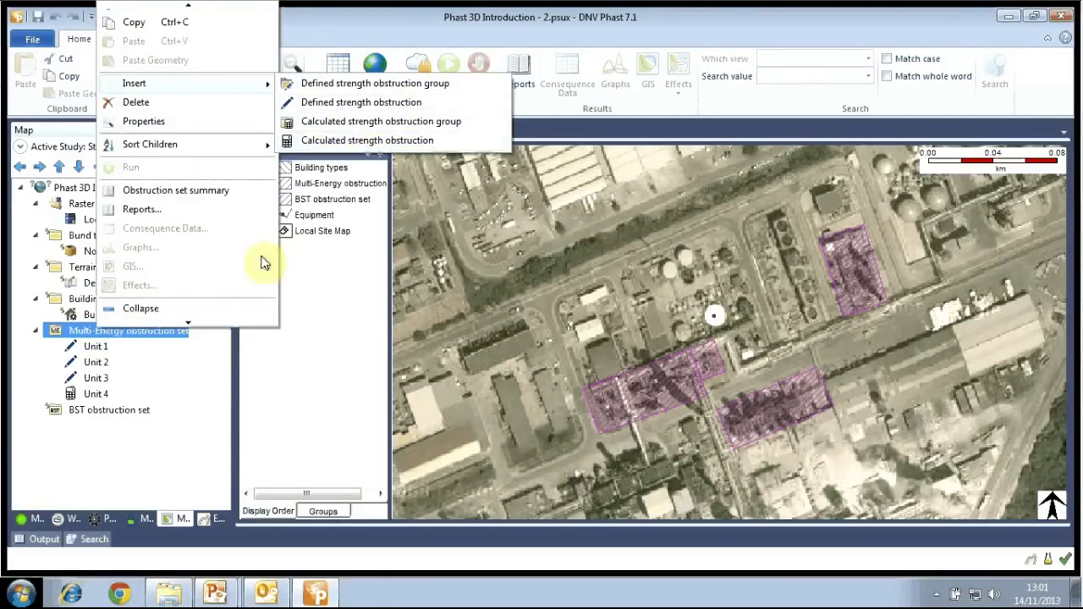
{"action": "left_click", "coordinate": [166, 478]}
Step: Review which flame speed items can be inserted under the BST obstruction set, without adding any
{"action": "right_click", "coordinate": [122, 413]}
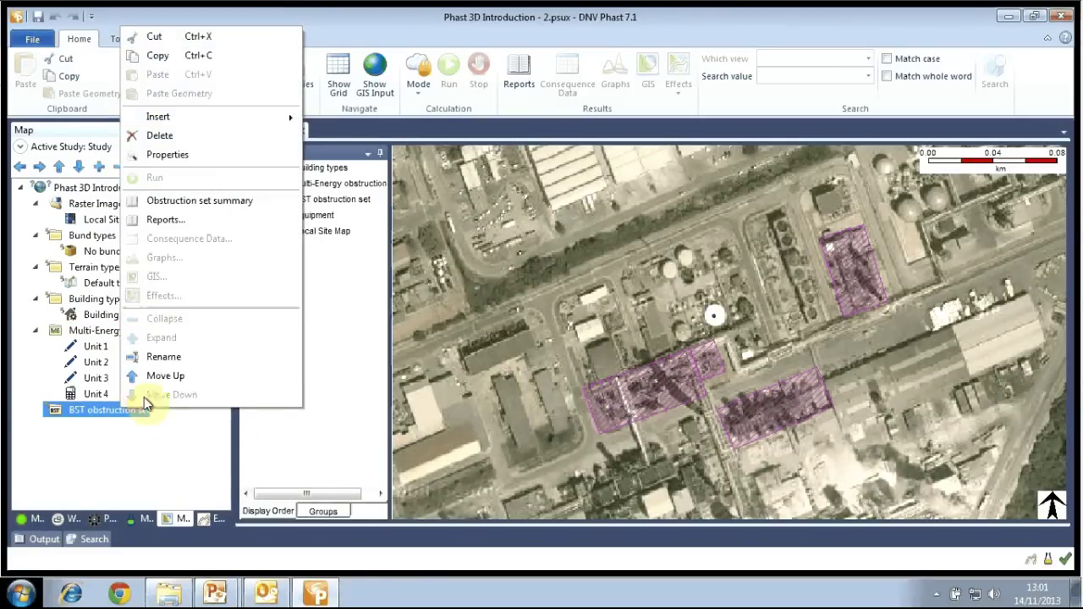
{"action": "mouse_move", "coordinate": [245, 126]}
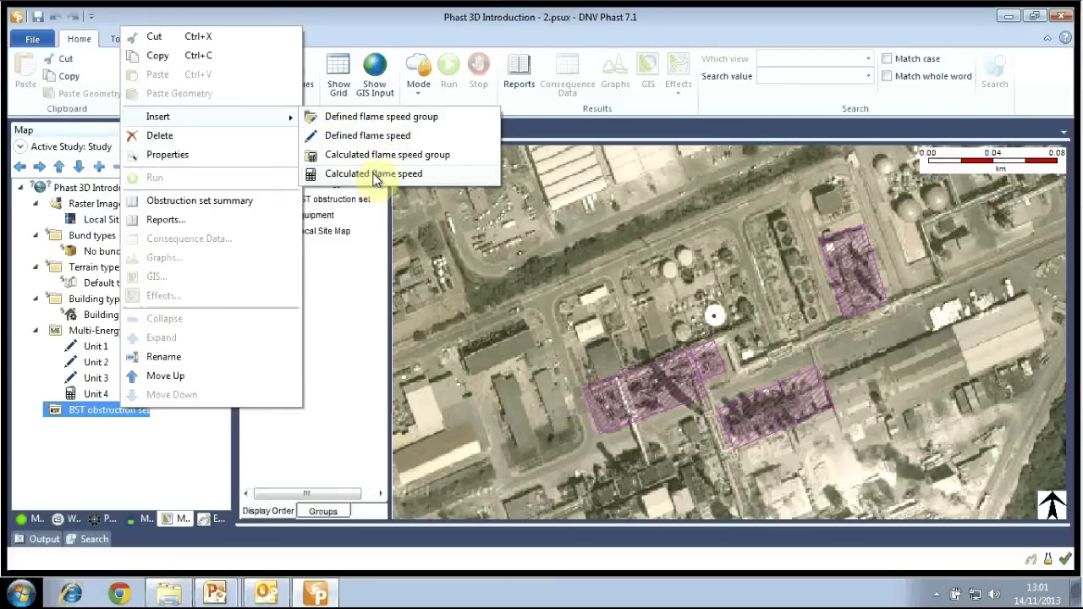
{"action": "left_click", "coordinate": [194, 461]}
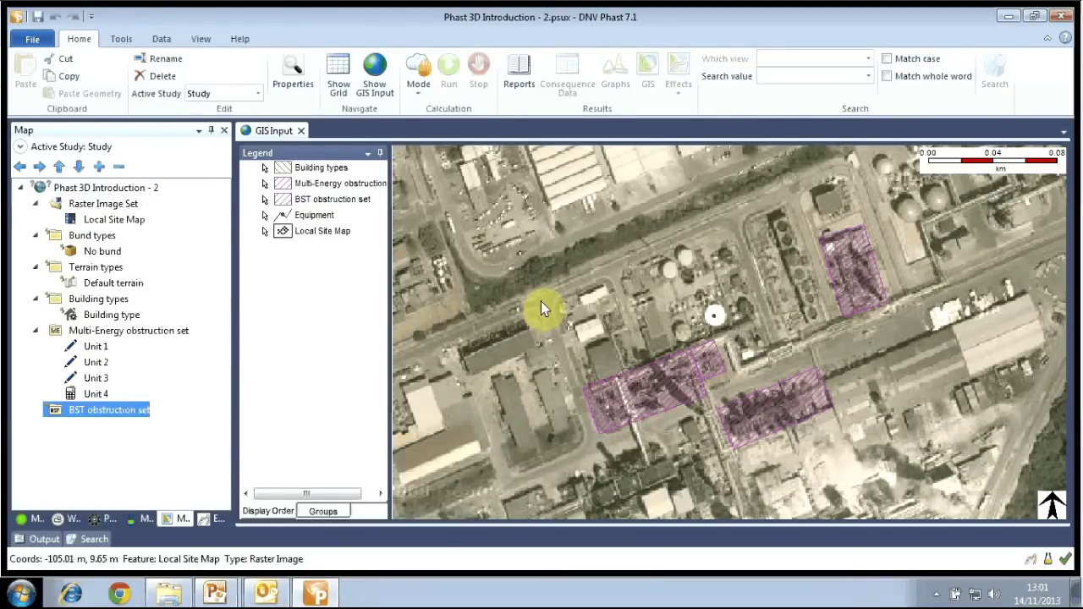
Step: Switch to the PowerPoint slide show and advance to the "Multi-Energy Model - Basis" slide
{"action": "key", "text": "alt+Tab"}
{"action": "key", "text": "alt+Tab"}
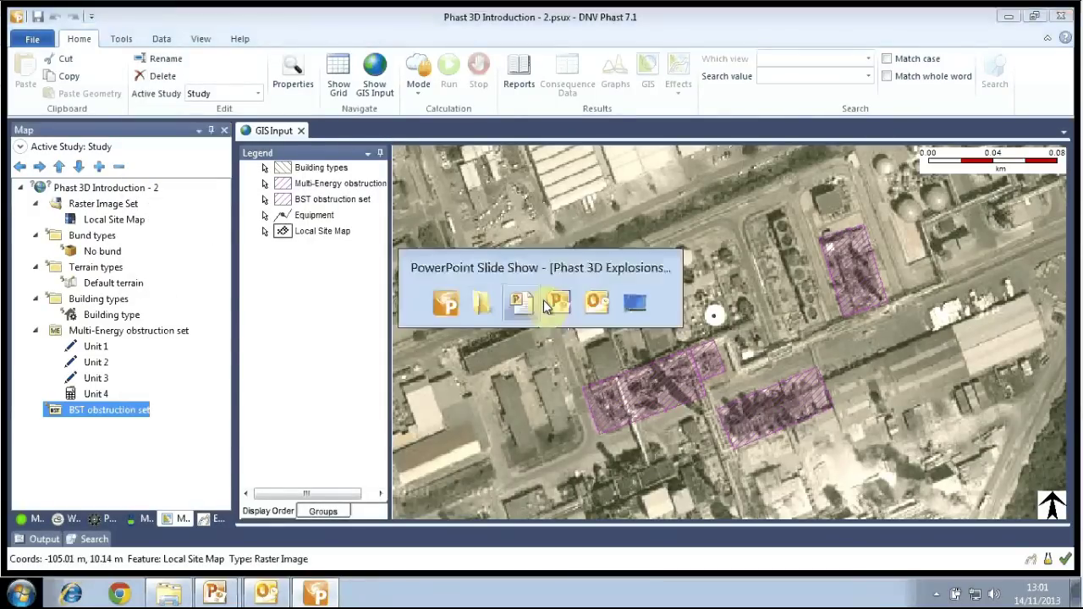
{"action": "key", "text": "Right"}
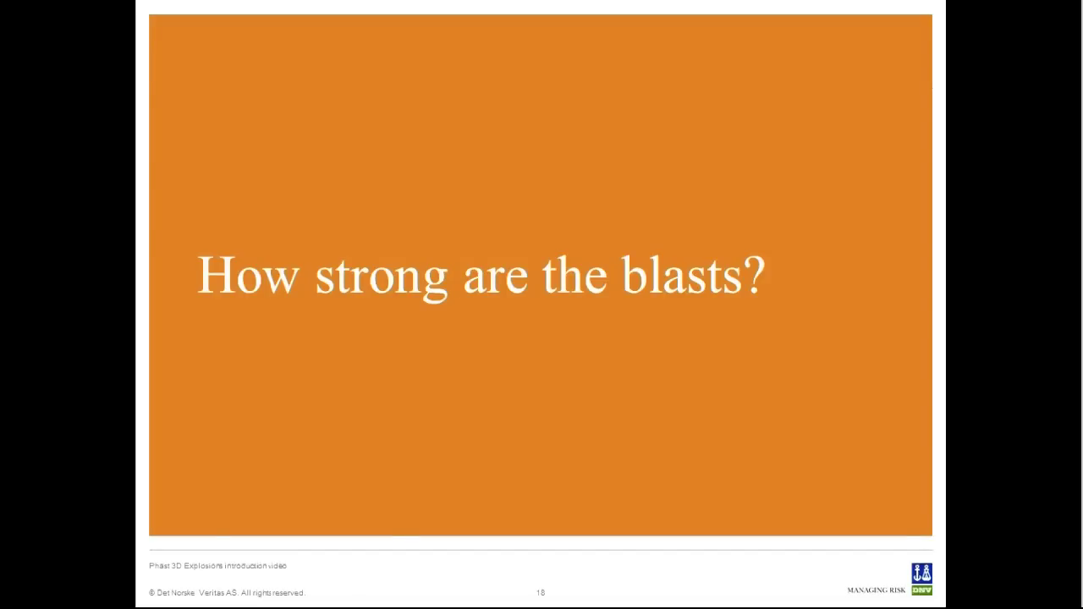
{"action": "key", "text": "Right"}
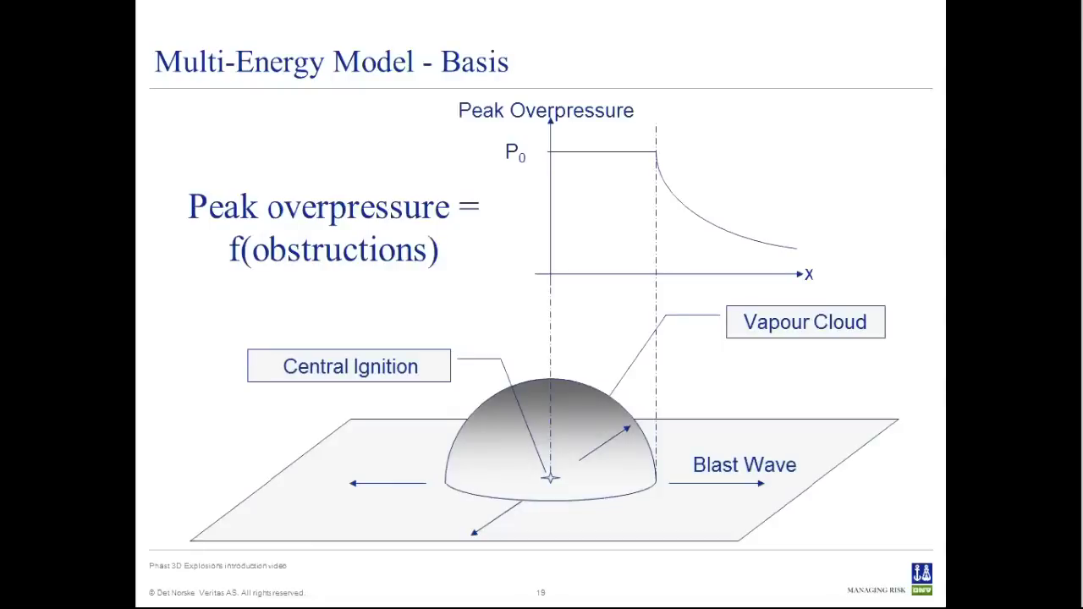
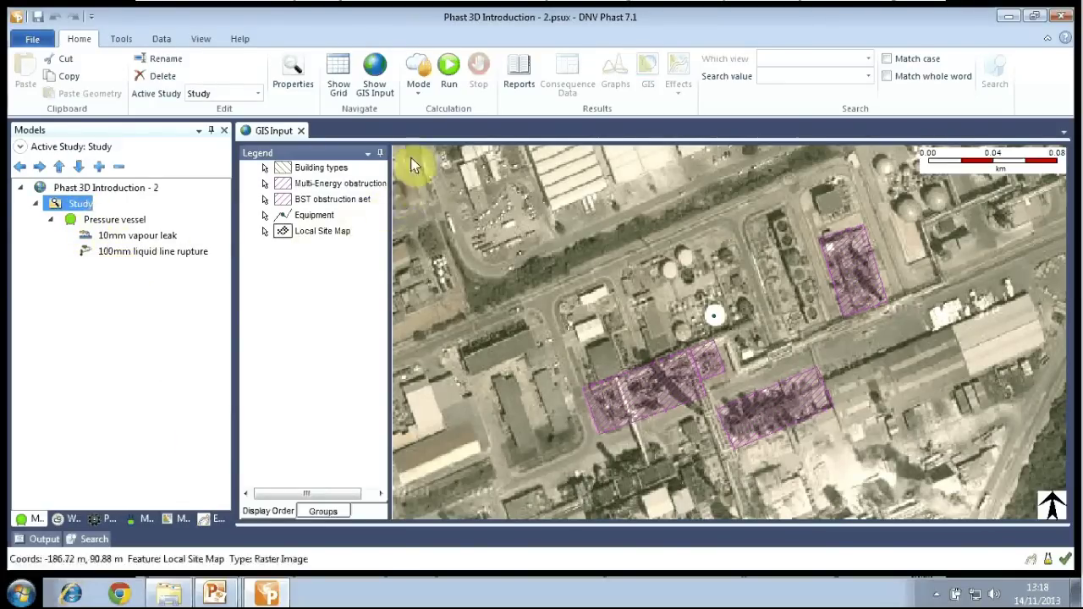
Step: Set the study's calculation mode to Effects and display the effects data in a widened study tree
{"action": "left_click", "coordinate": [418, 74]}
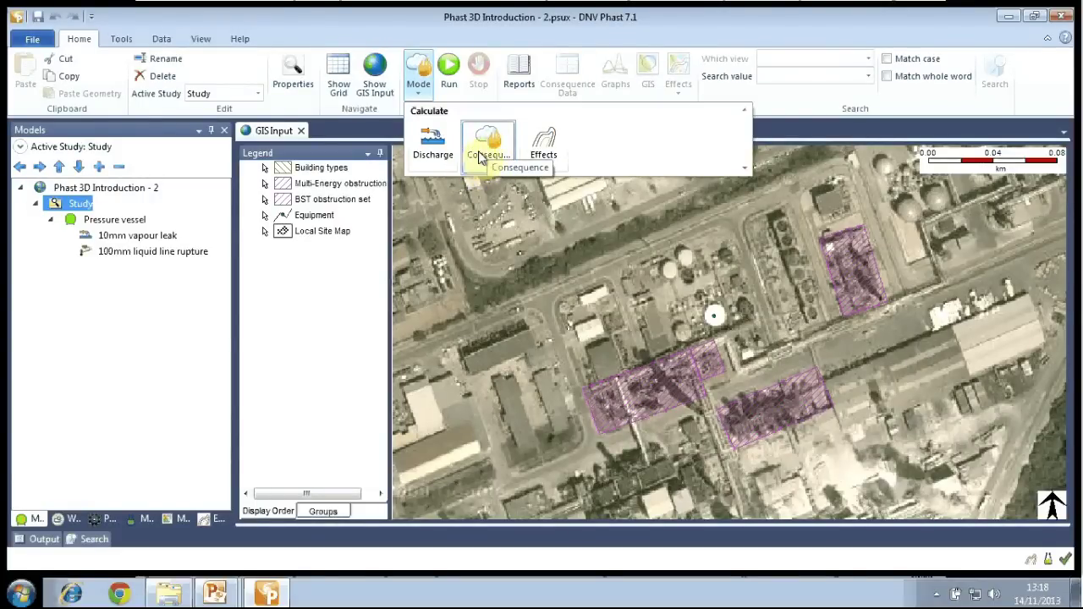
{"action": "left_click", "coordinate": [544, 156]}
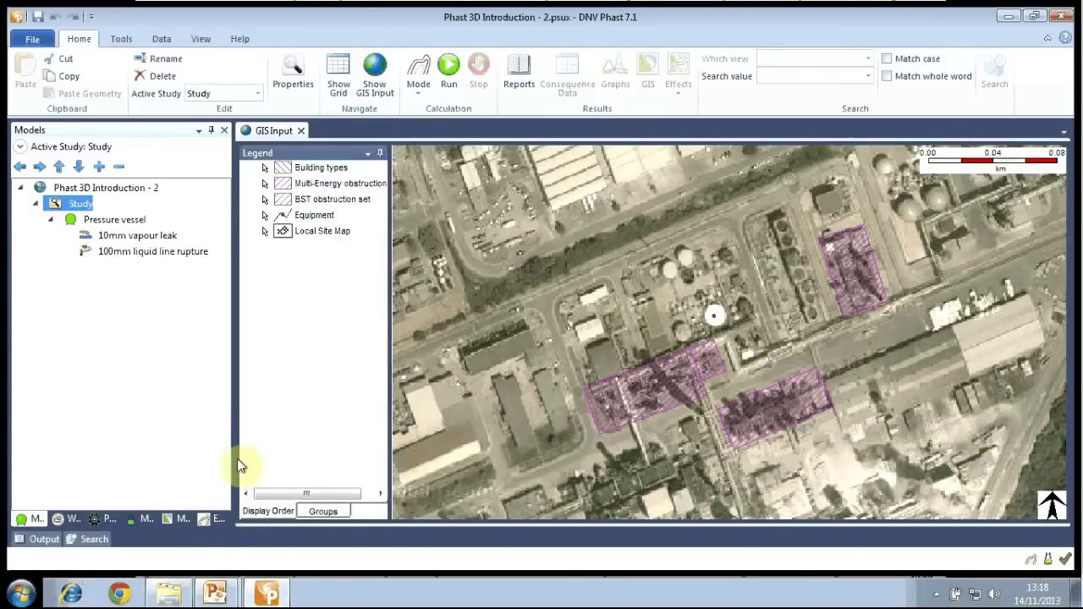
{"action": "left_click_drag", "start_coordinate": [234, 440], "coordinate": [374, 440]}
{"action": "left_click", "coordinate": [321, 520]}
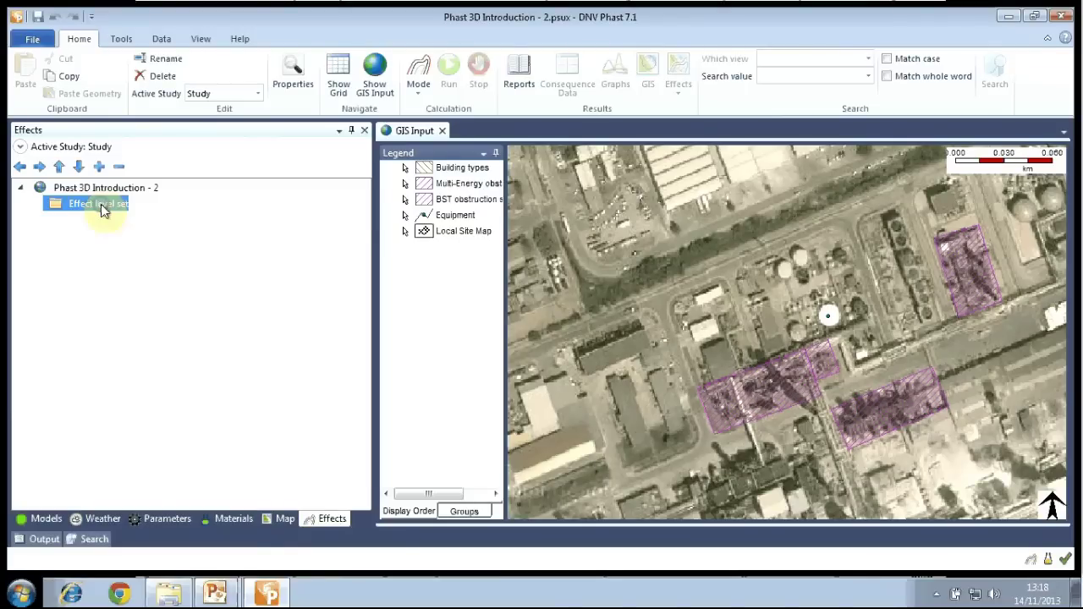
Step: Insert an overpressure effect level into the Effect level set
{"action": "right_click", "coordinate": [101, 204]}
{"action": "mouse_move", "coordinate": [206, 303]}
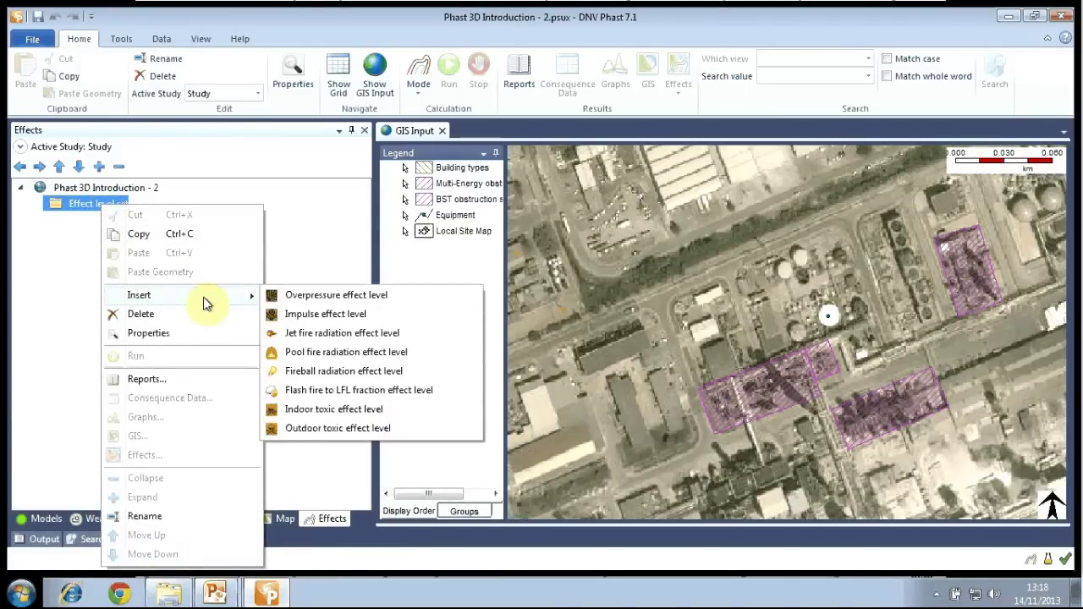
{"action": "key", "text": "Escape"}
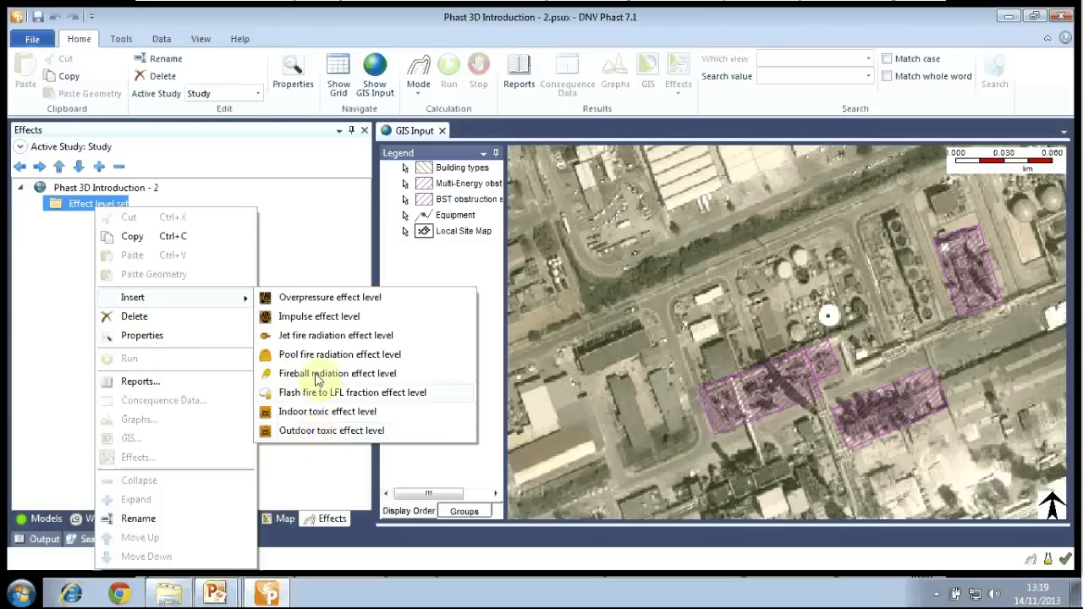
{"action": "left_click", "coordinate": [303, 304]}
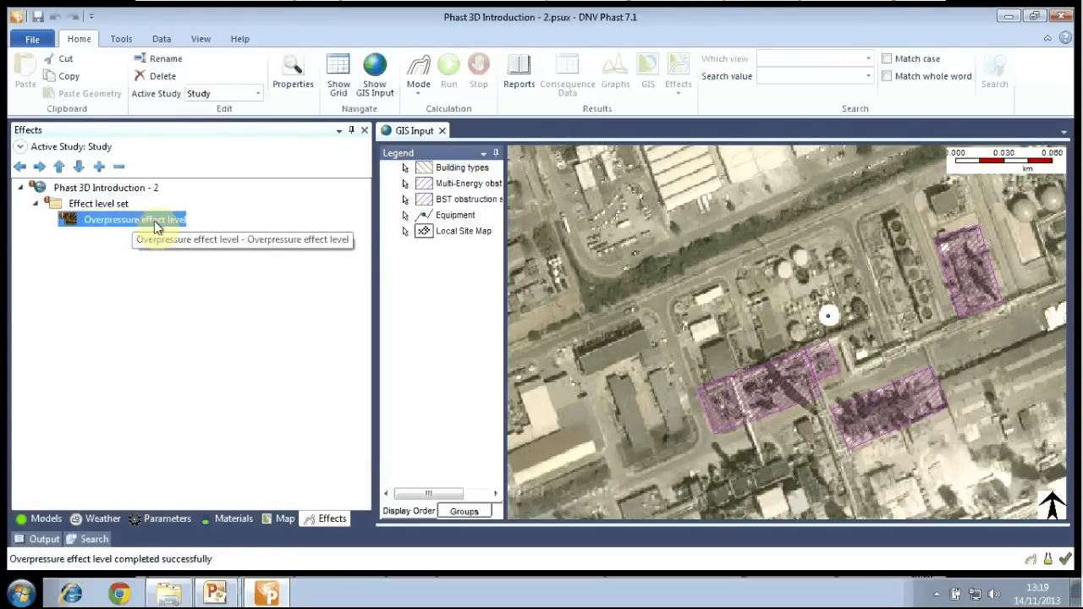
Step: Configure the new overpressure effect level with the Side on pressure method and a 0.1 bar overpressure level
{"action": "double_click", "coordinate": [154, 223]}
{"action": "left_click", "coordinate": [322, 169]}
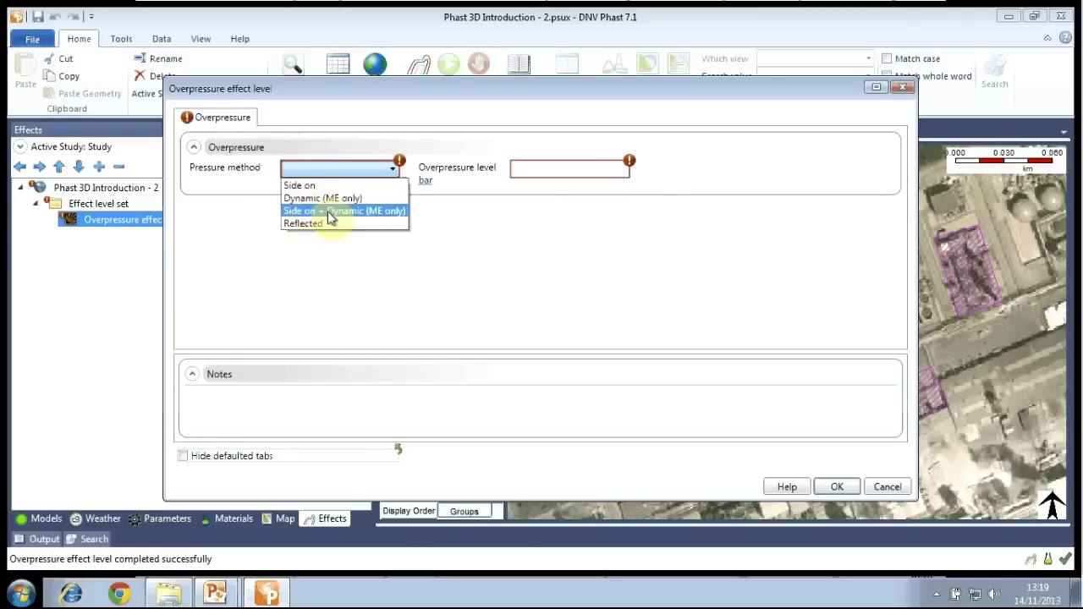
{"action": "left_click", "coordinate": [322, 186]}
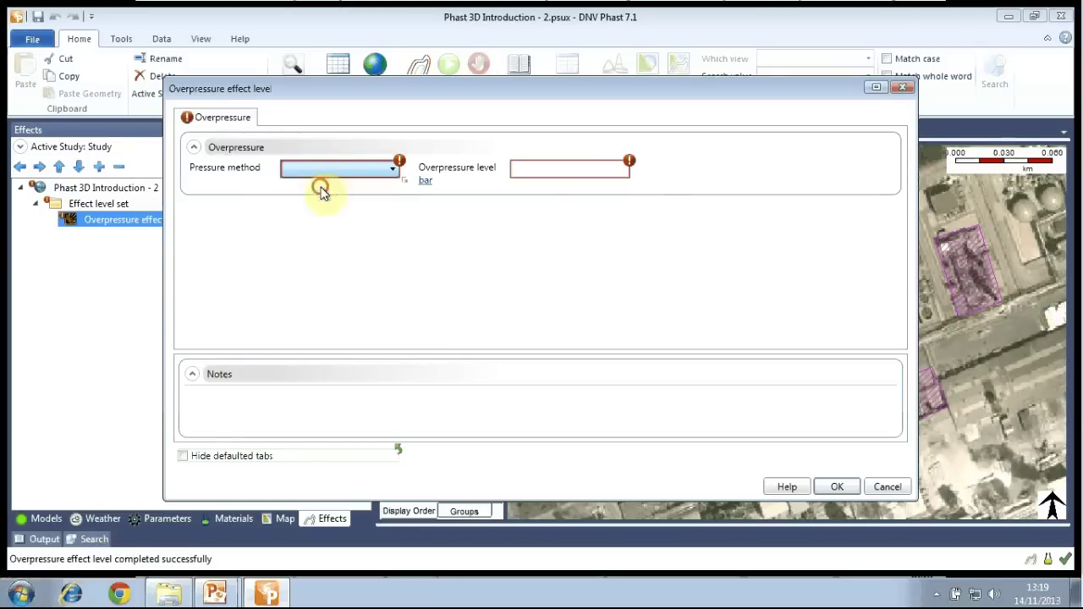
{"action": "left_click", "coordinate": [552, 164]}
{"action": "type", "text": "0"}
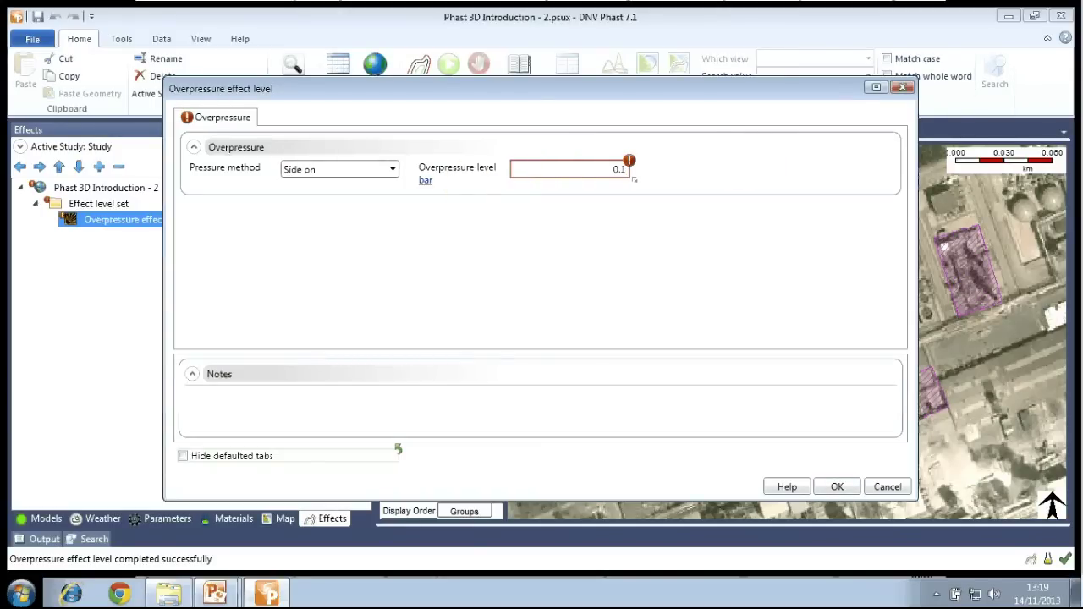
{"action": "type", "text": ".1"}
{"action": "key", "text": "Tab"}
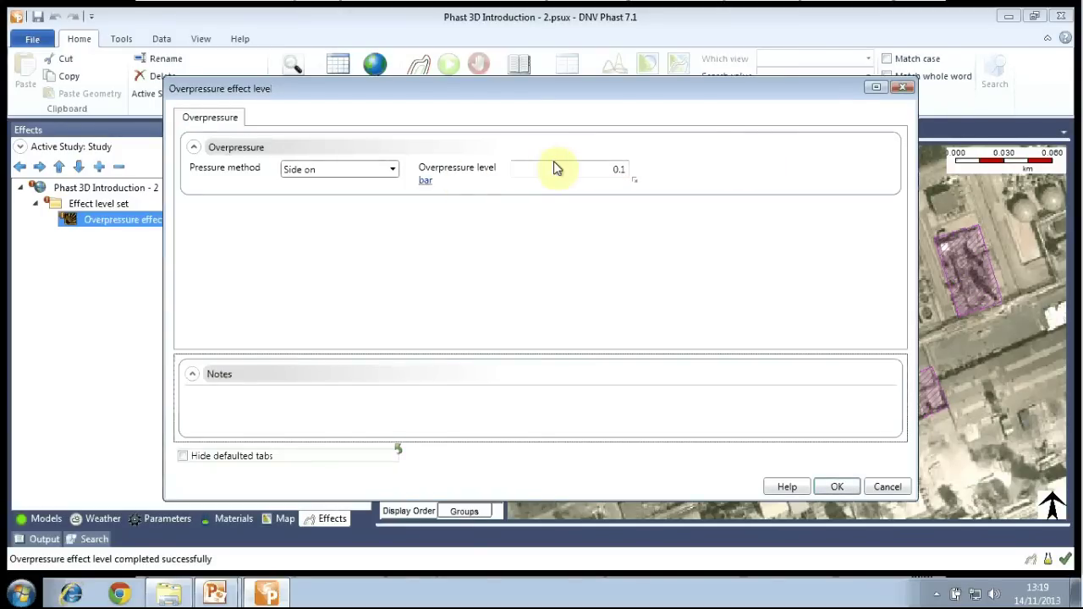
{"action": "left_click", "coordinate": [837, 488]}
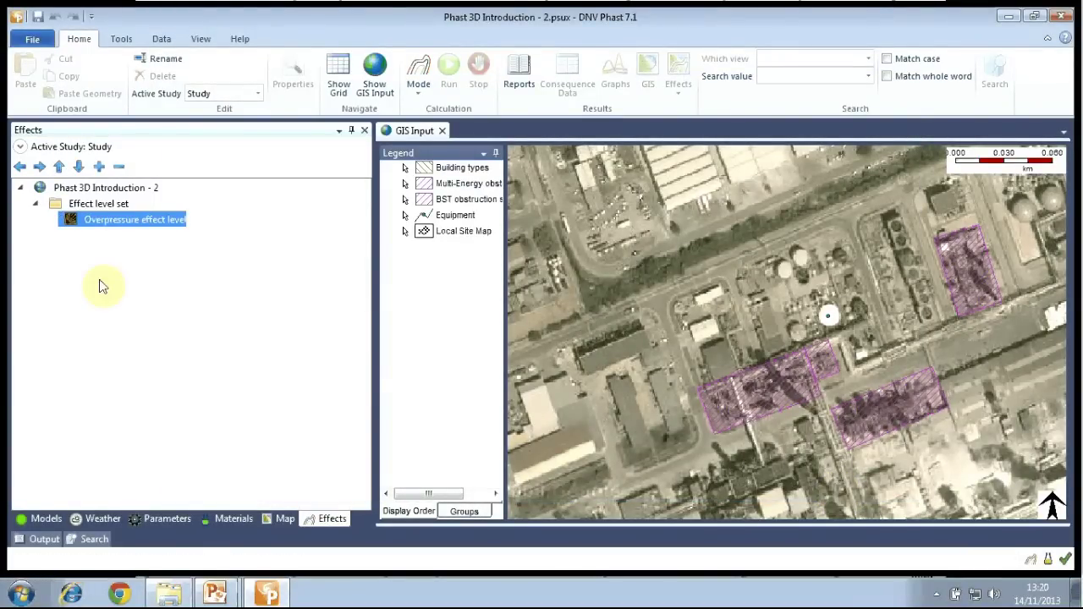
Step: Rename the overpressure effect level as "0.1 bar side on overpressure"
{"action": "left_click", "coordinate": [99, 219]}
{"action": "type", "text": "0"}
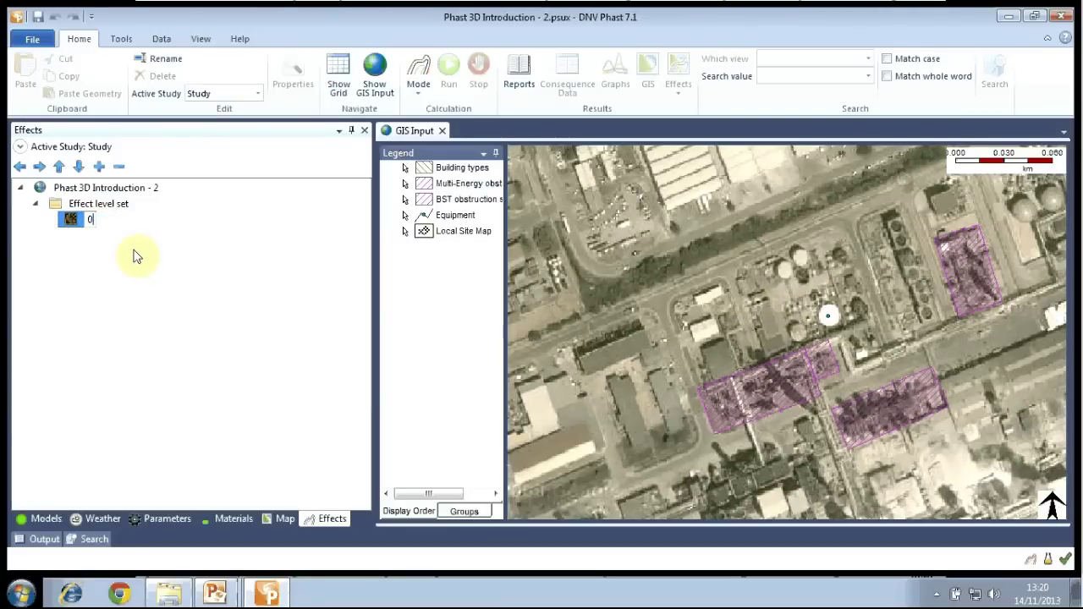
{"action": "type", "text": ".1 bar side on overpressure"}
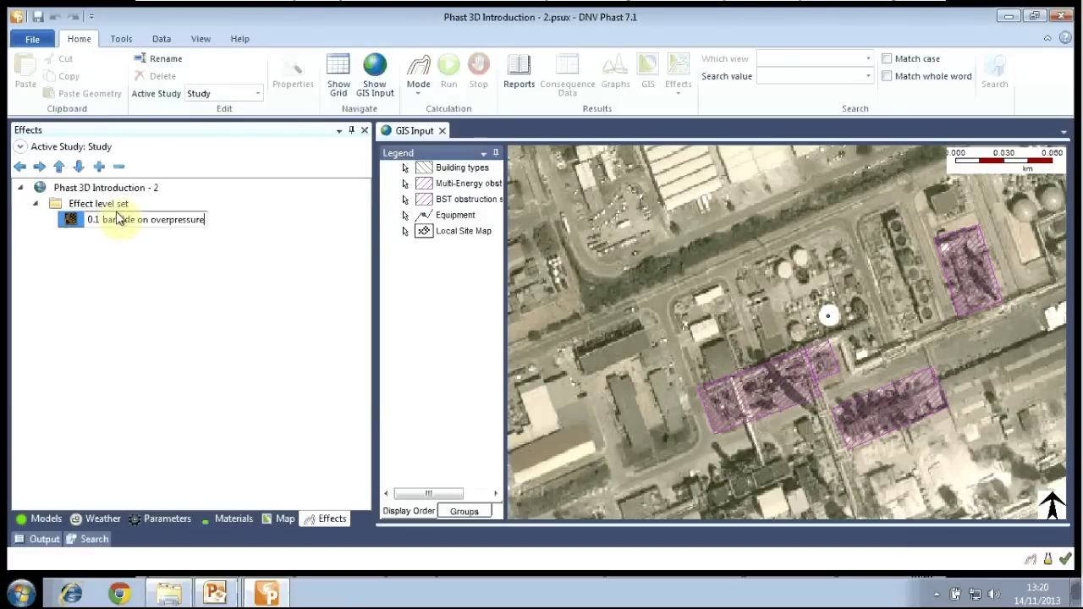
{"action": "left_click", "coordinate": [125, 254]}
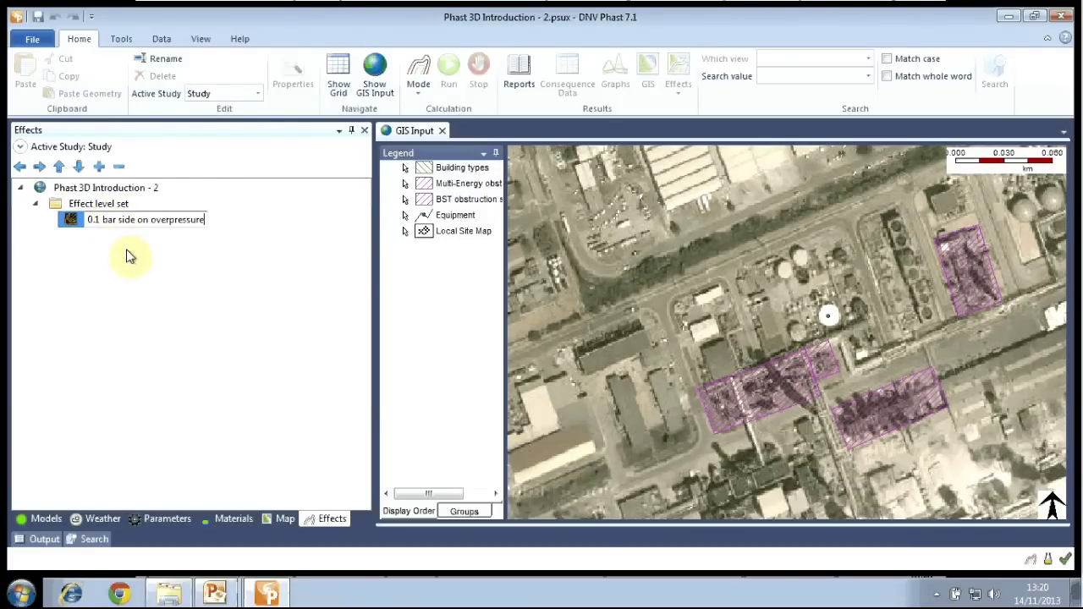
{"action": "left_click", "coordinate": [161, 269]}
{"action": "left_click", "coordinate": [210, 309]}
Step: Insert a second overpressure effect level into the Effect level set, using the Side on method and a 0.3 bar level
{"action": "right_click", "coordinate": [99, 205]}
{"action": "mouse_move", "coordinate": [212, 298]}
{"action": "left_click", "coordinate": [335, 294]}
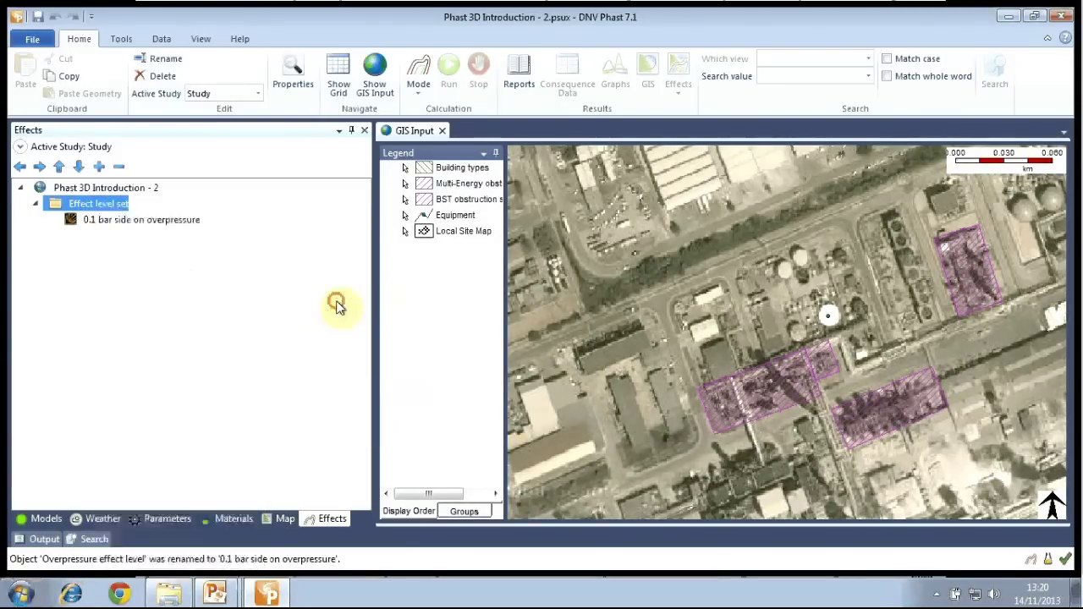
{"action": "double_click", "coordinate": [125, 236]}
{"action": "left_click", "coordinate": [325, 169]}
{"action": "left_click", "coordinate": [324, 186]}
{"action": "left_click", "coordinate": [587, 169]}
{"action": "type", "text": "0.3"}
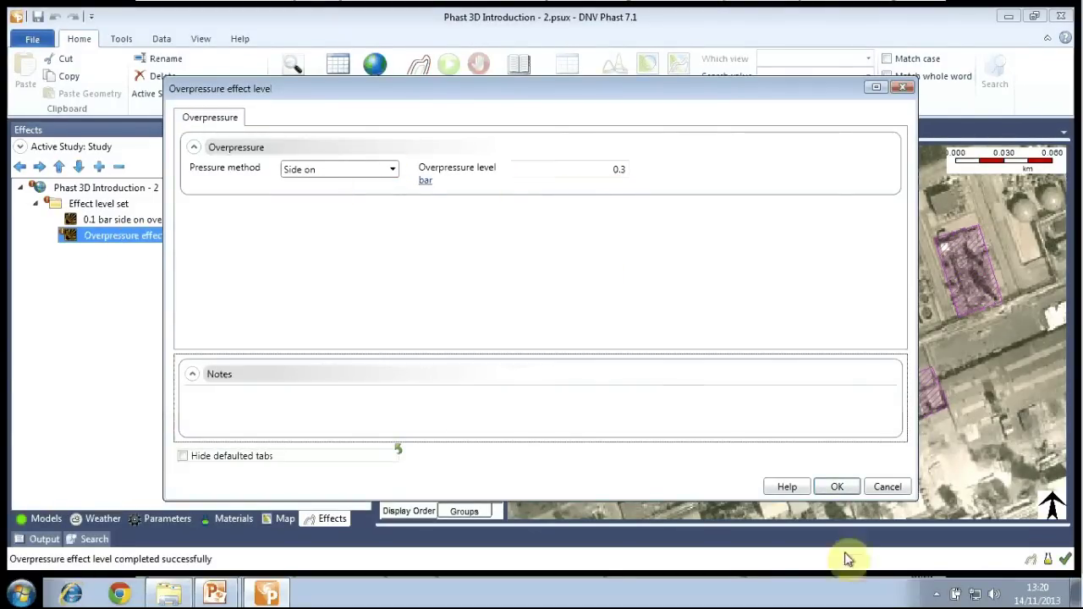
{"action": "left_click", "coordinate": [836, 487]}
Step: Rename the second overpressure effect level as "0.3 bar side on overpressure"
{"action": "key", "text": "F2"}
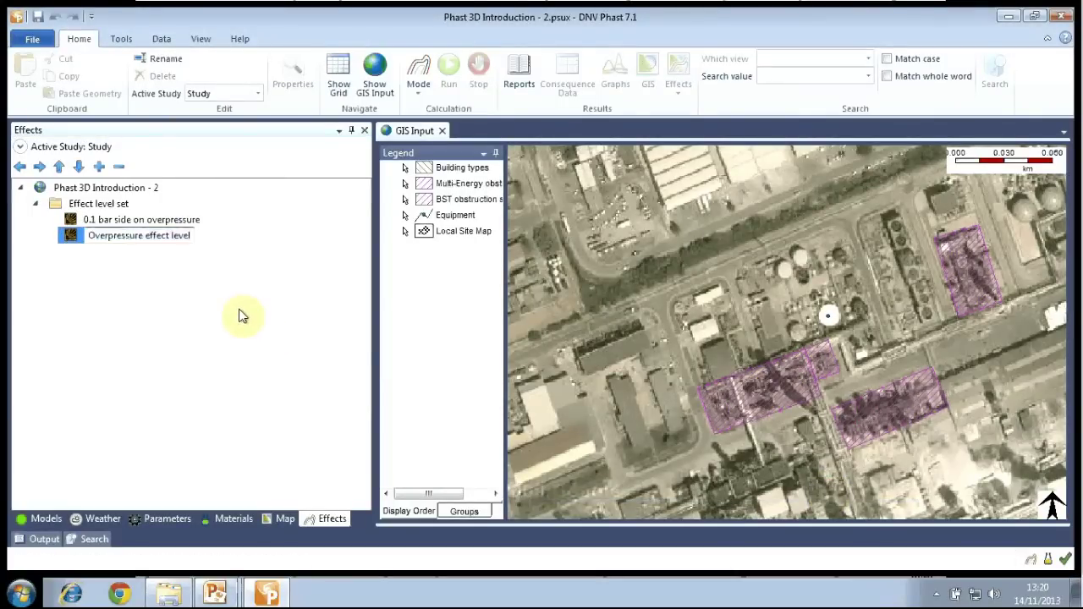
{"action": "type", "text": "0.3 bar side on ove"}
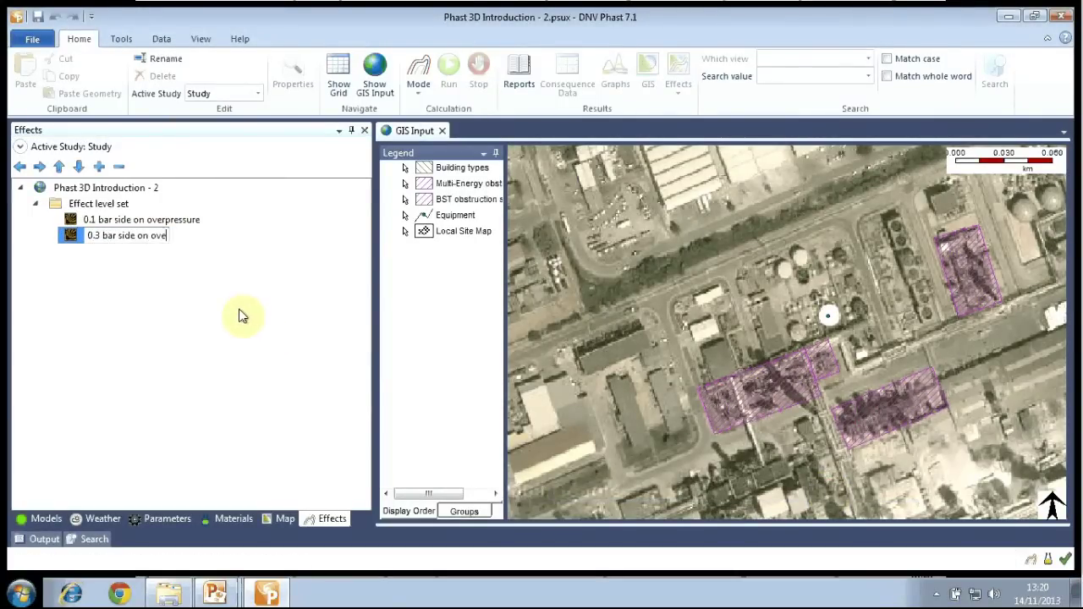
{"action": "type", "text": "rpressure"}
{"action": "key", "text": "Return"}
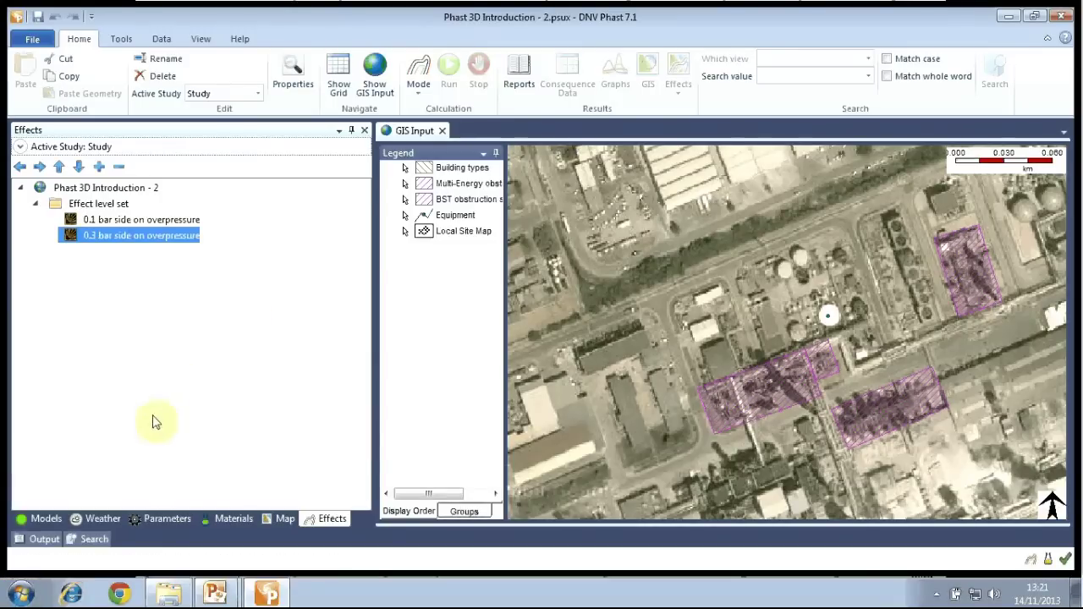
Step: Run the study's effects calculations and plot the individual 0.1 and 0.3 bar contours as Single Study / Multiple Effects
{"action": "left_click", "coordinate": [47, 519]}
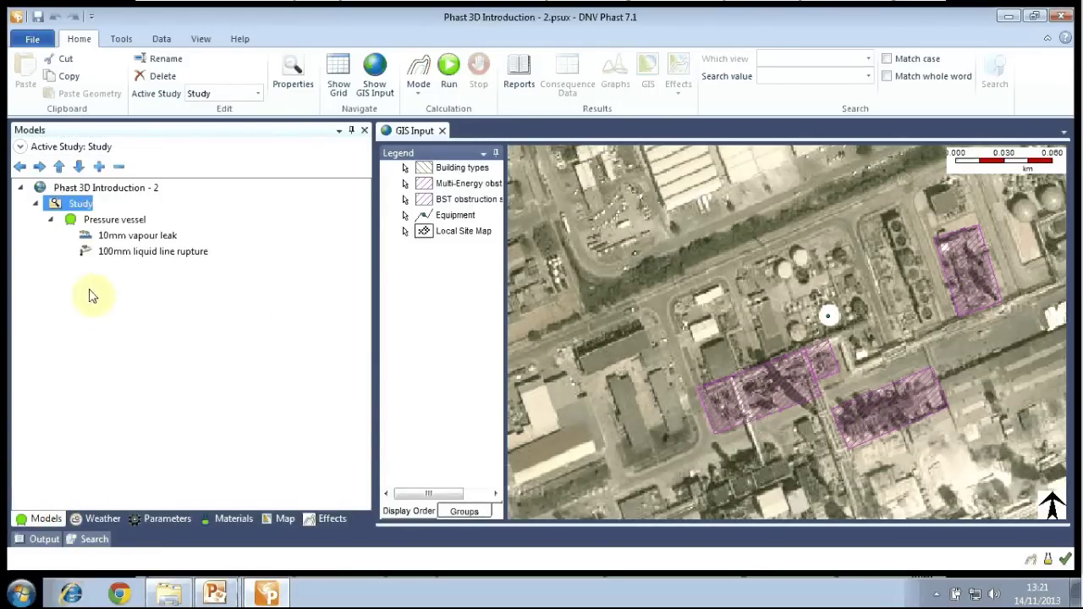
{"action": "left_click", "coordinate": [455, 78]}
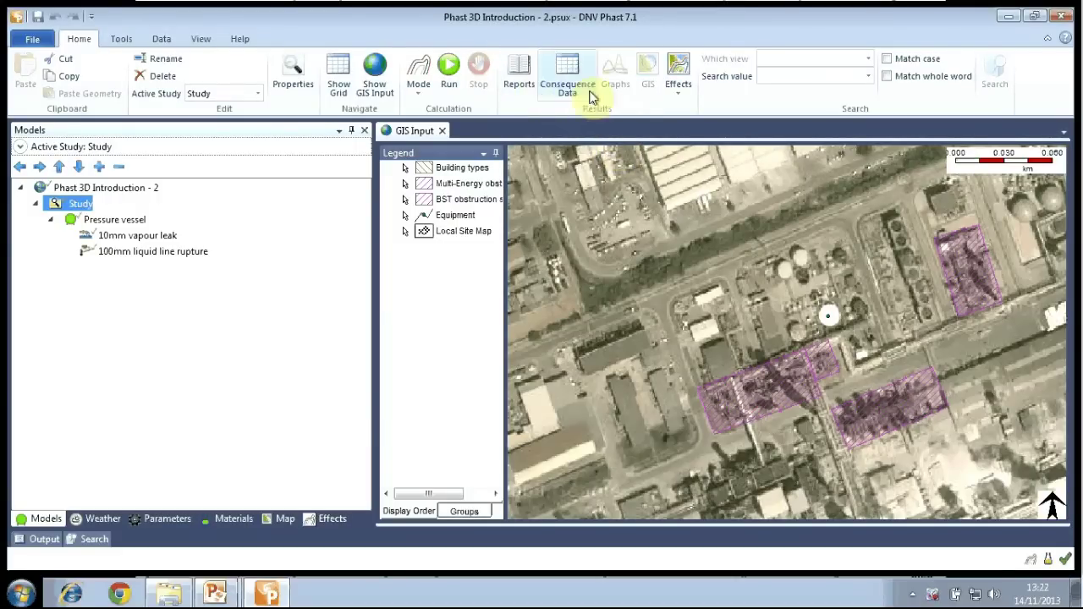
{"action": "left_click", "coordinate": [682, 86]}
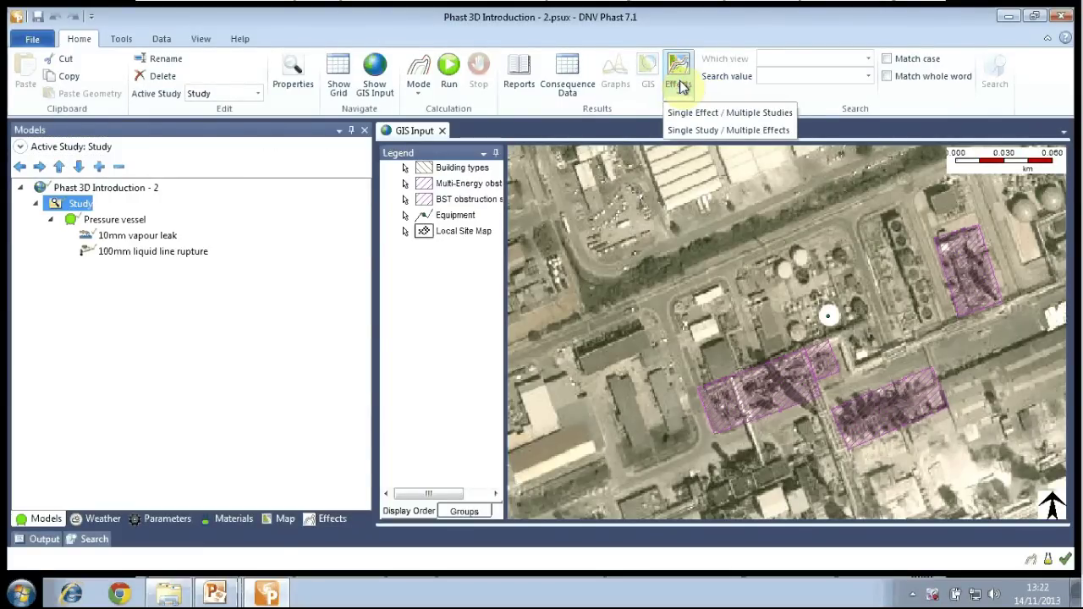
{"action": "left_click", "coordinate": [702, 118]}
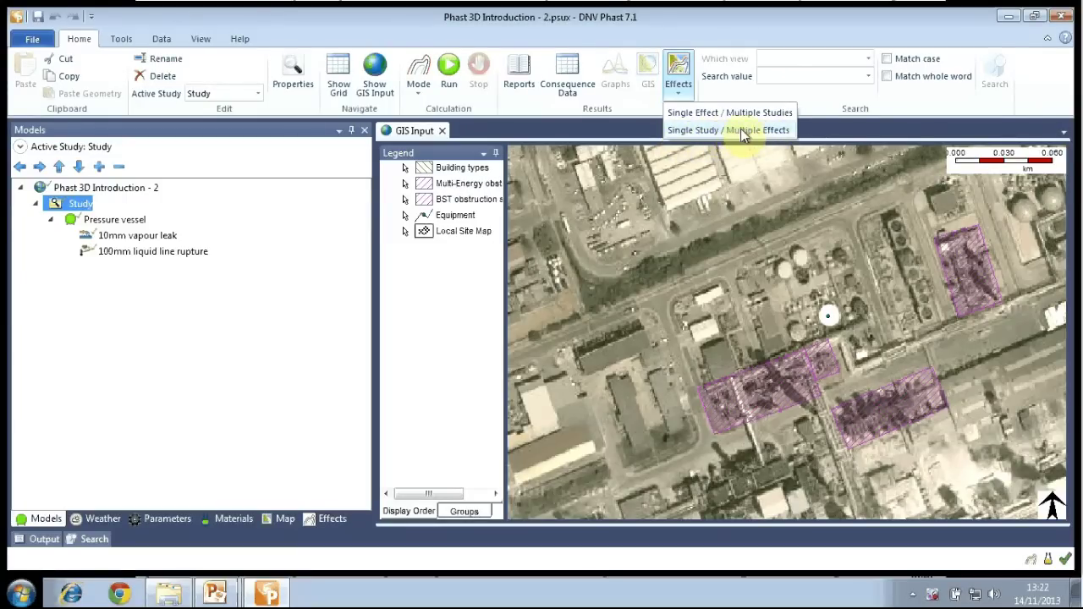
{"action": "left_click", "coordinate": [739, 131]}
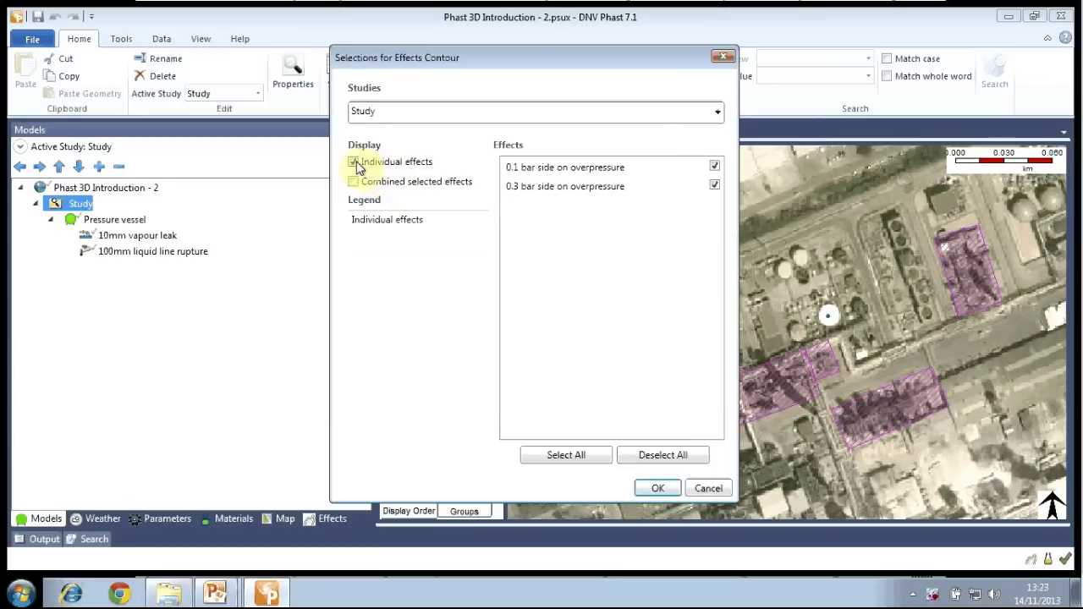
{"action": "left_click", "coordinate": [659, 489]}
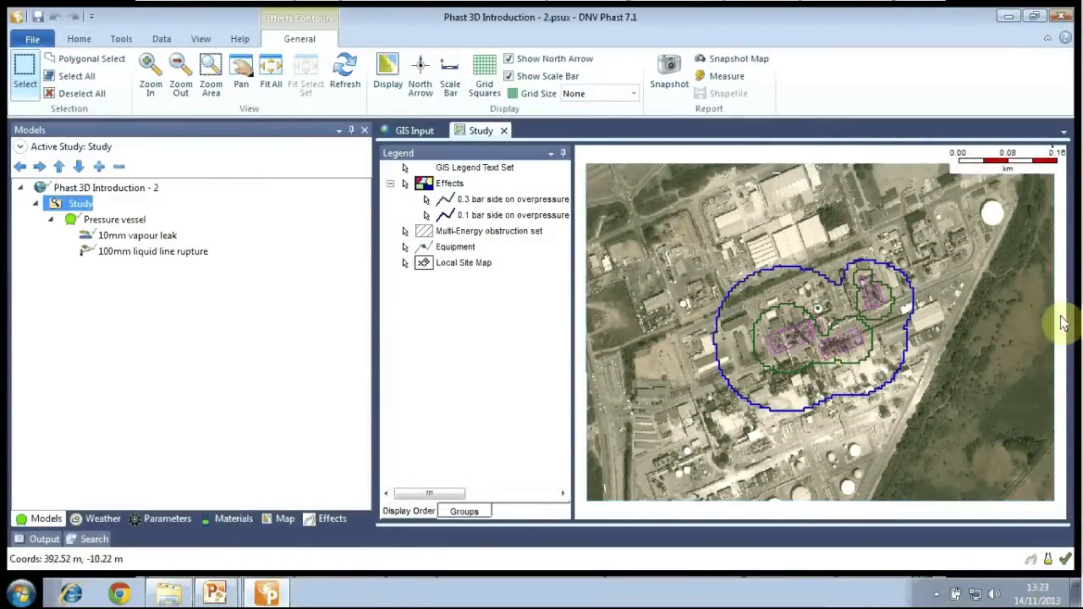
{"action": "scroll", "coordinate": [830, 338], "scroll_direction": "up", "scroll_amount": 2}
{"action": "scroll", "coordinate": [828, 331], "scroll_direction": "up", "scroll_amount": 3}
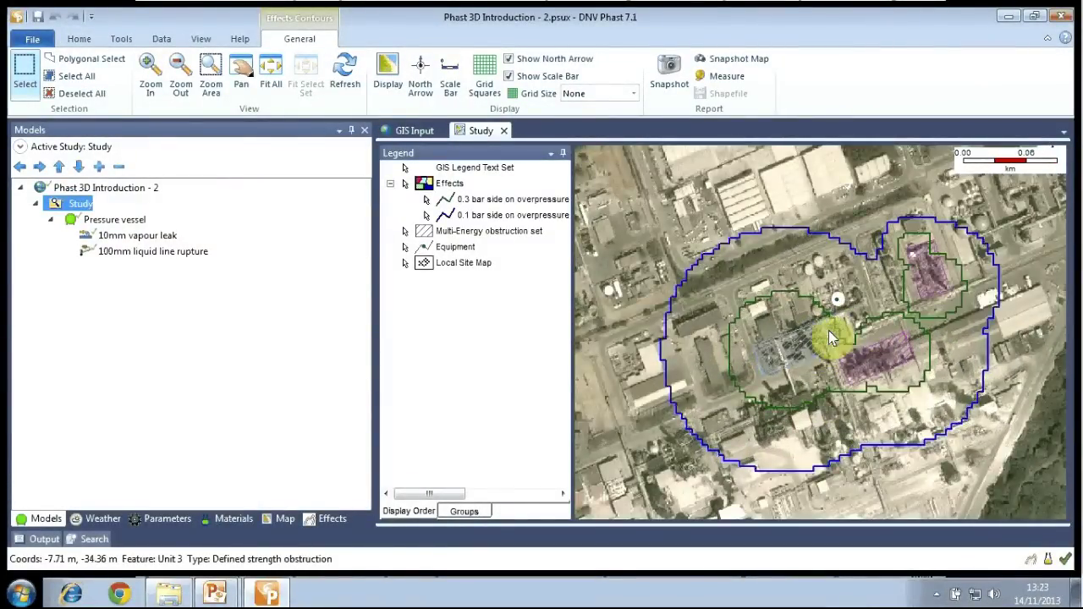
{"action": "left_click_drag", "start_coordinate": [863, 310], "coordinate": [841, 260]}
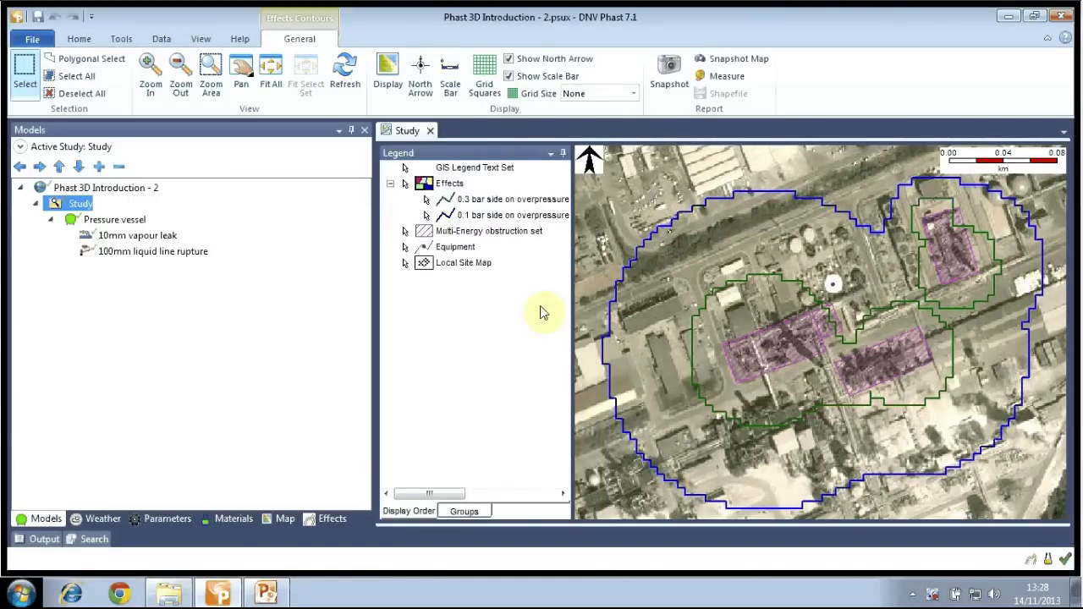
Step: Open the Weather folder's properties showing its weather direction selections
{"action": "left_click", "coordinate": [102, 521]}
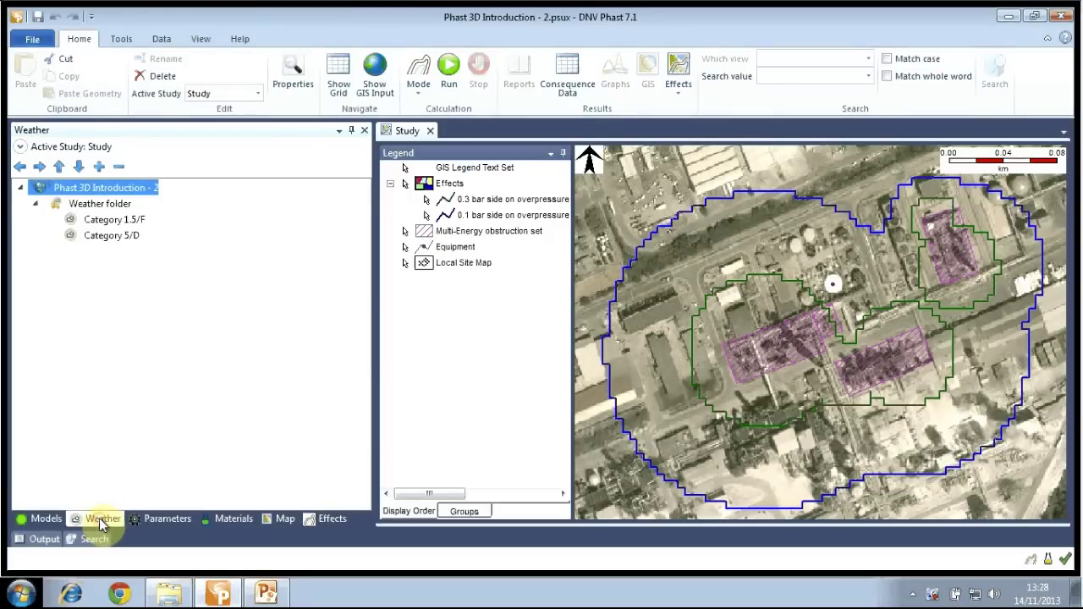
{"action": "left_click", "coordinate": [108, 208]}
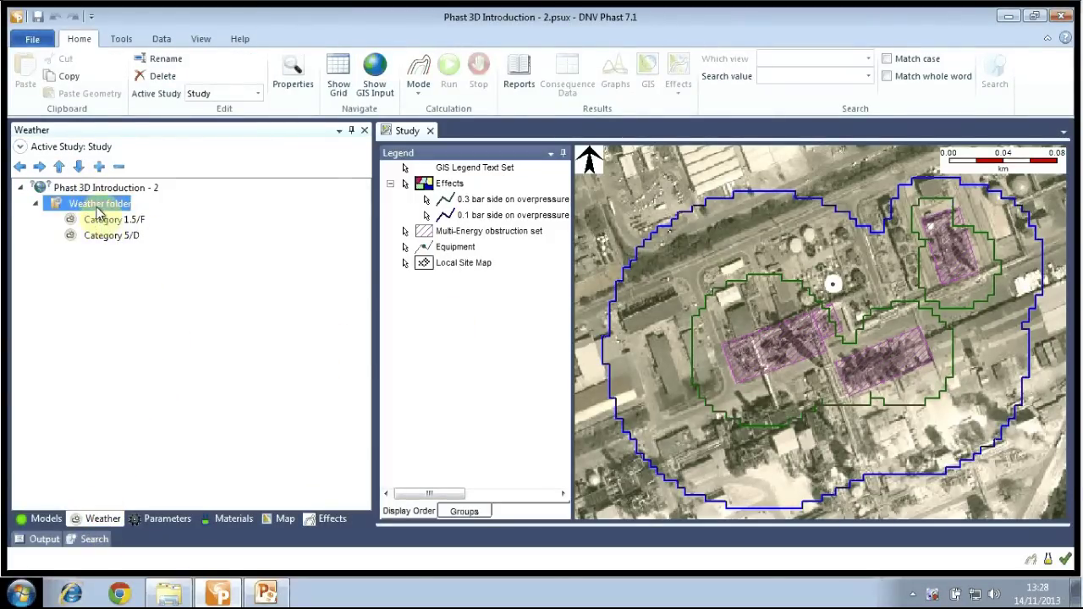
{"action": "double_click", "coordinate": [98, 208]}
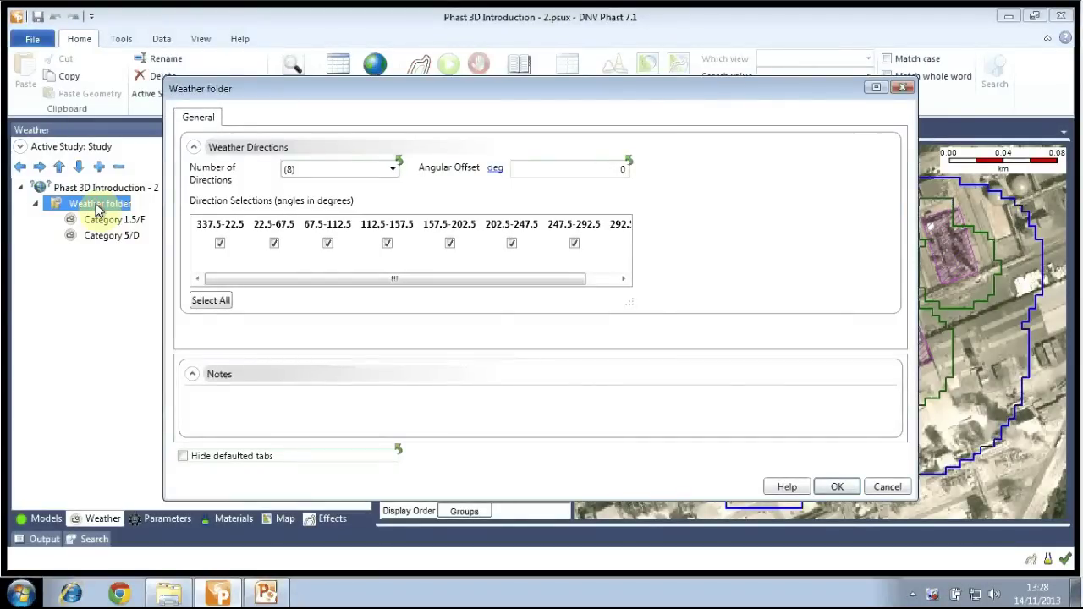
{"action": "mouse_move", "coordinate": [242, 281]}
{"action": "left_mouse_down"}
{"action": "mouse_move", "coordinate": [346, 291]}
{"action": "mouse_move", "coordinate": [239, 288]}
{"action": "left_mouse_up"}
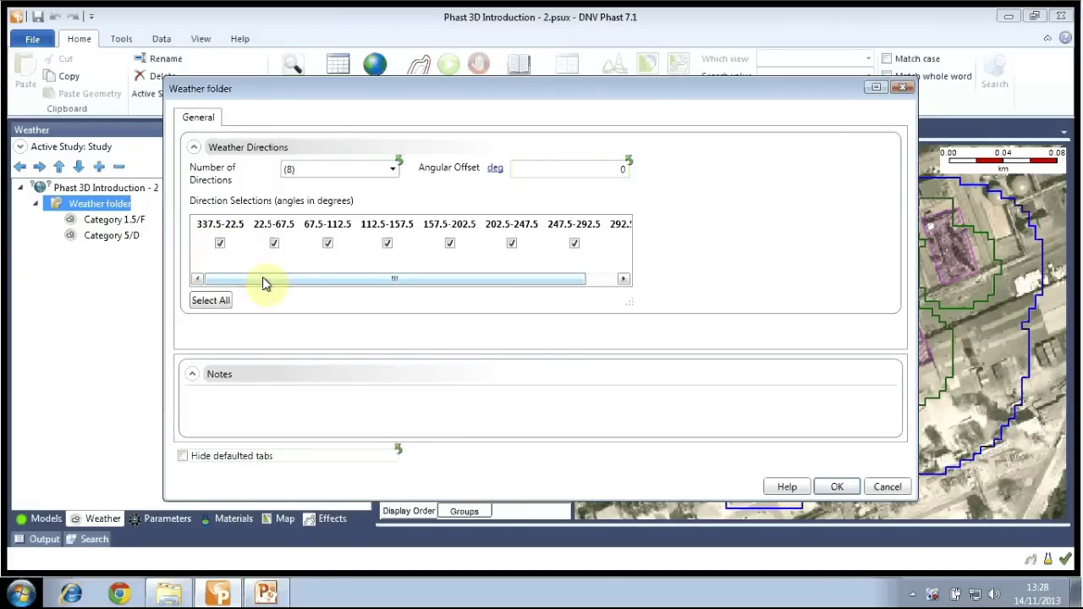
{"action": "left_click_drag", "start_coordinate": [263, 283], "coordinate": [263, 286]}
{"action": "left_click", "coordinate": [217, 245]}
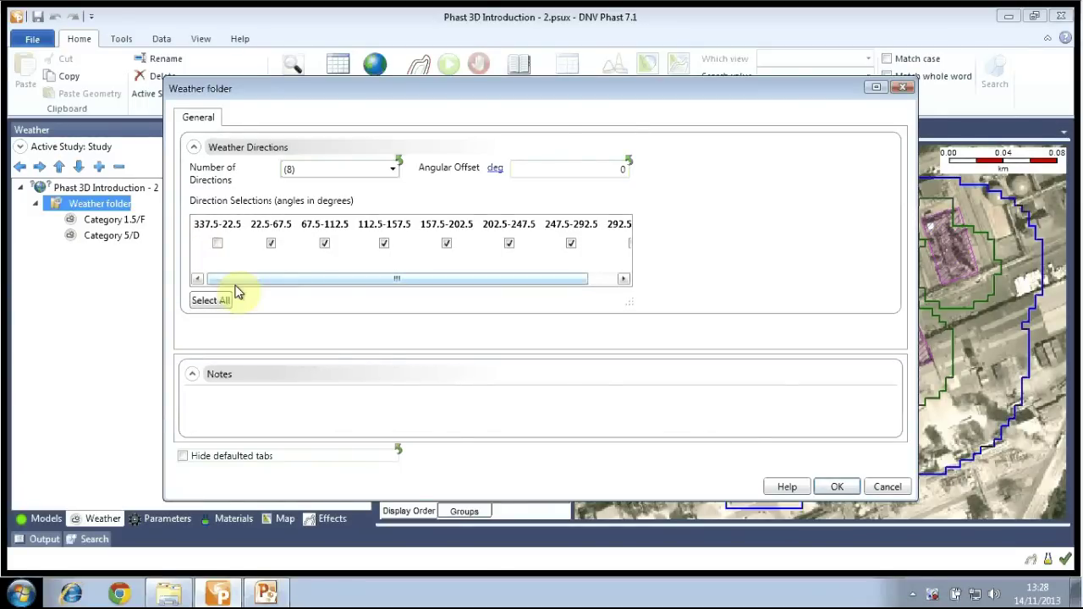
{"action": "left_click", "coordinate": [219, 246]}
{"action": "left_click", "coordinate": [217, 244]}
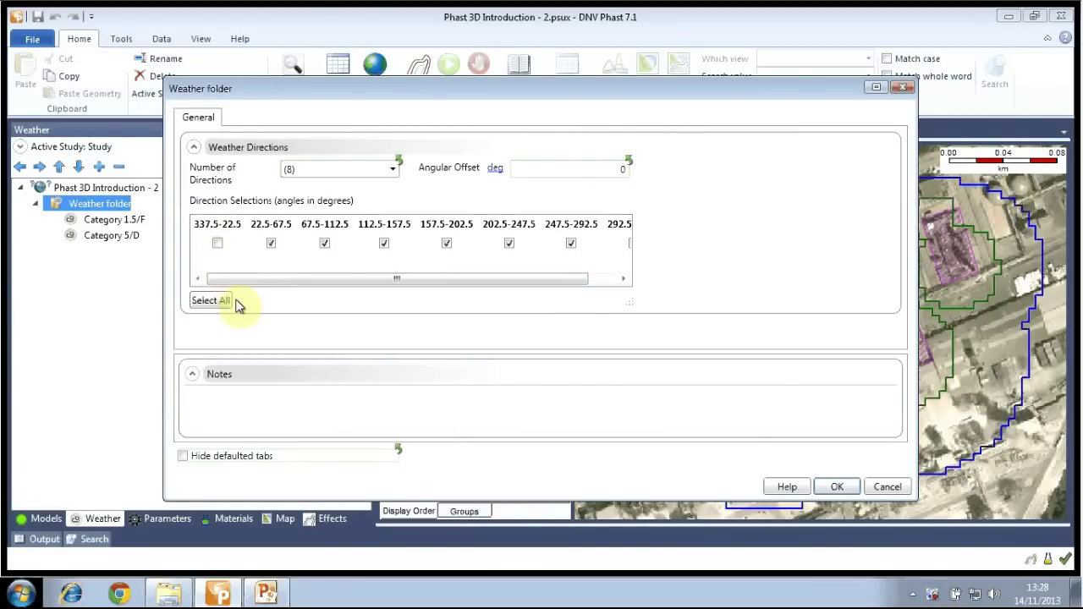
{"action": "left_click", "coordinate": [303, 172]}
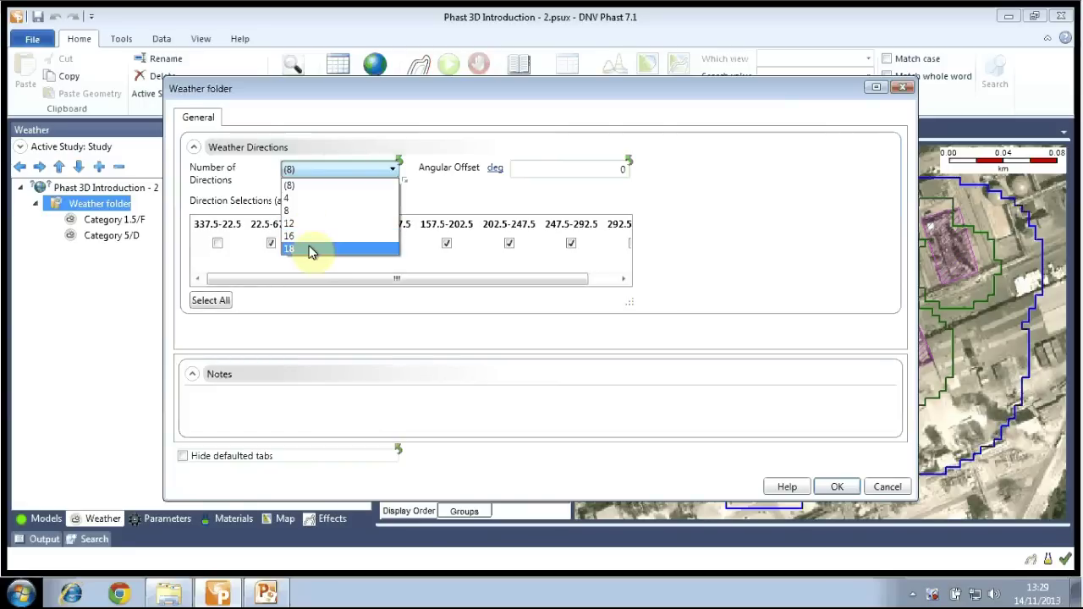
{"action": "left_click", "coordinate": [316, 280]}
{"action": "left_click", "coordinate": [219, 244]}
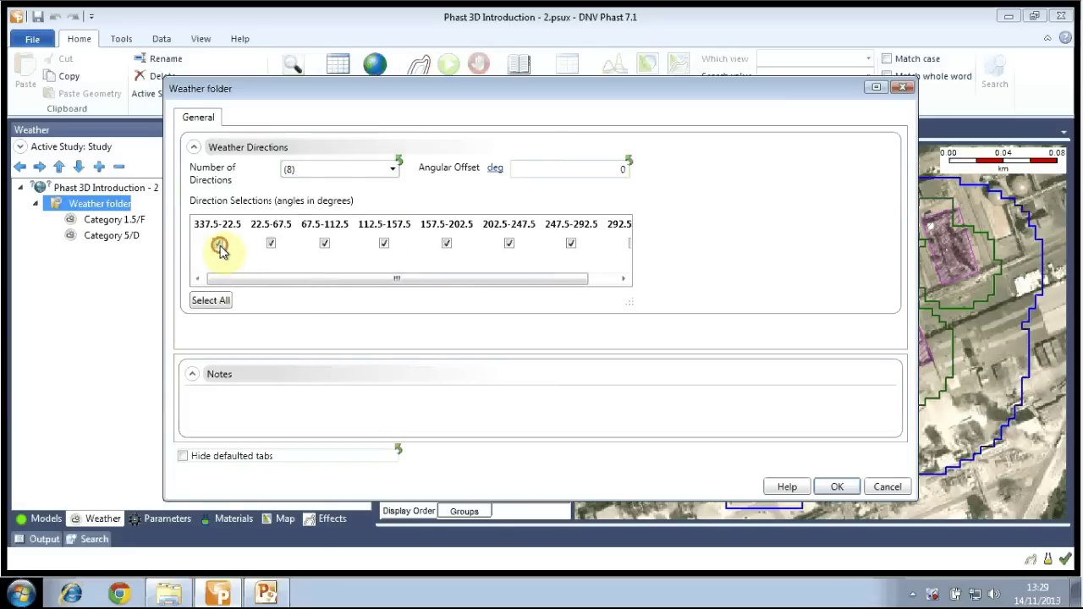
{"action": "left_click", "coordinate": [217, 245]}
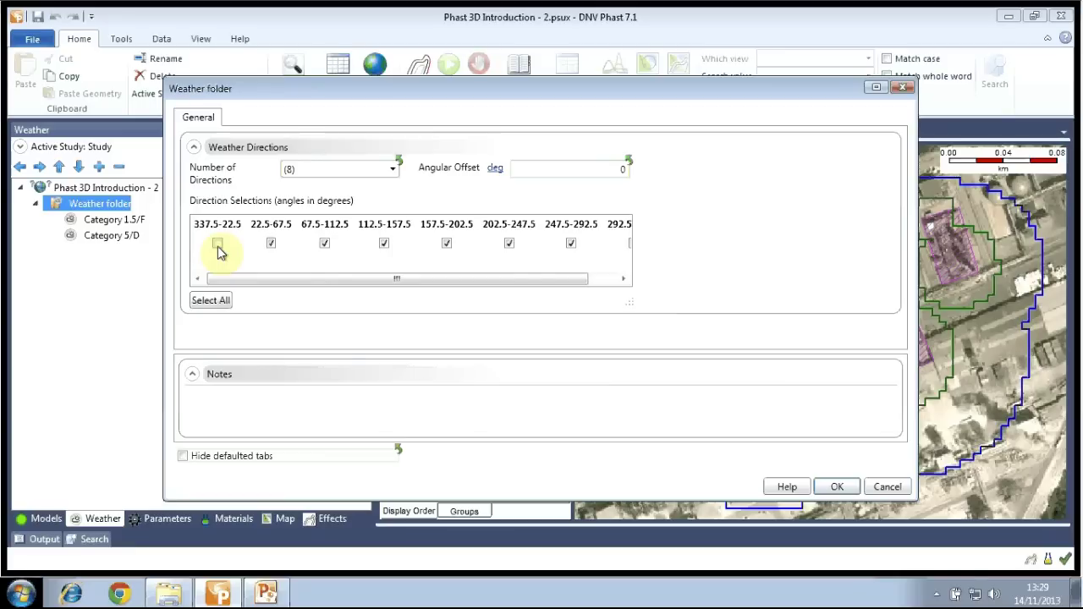
{"action": "left_click", "coordinate": [218, 244]}
Step: Exclude the weather directions from 22.5 through 292.5 degrees and save the Weather folder, accepting deletion of the existing effect results
{"action": "left_click", "coordinate": [271, 243]}
{"action": "left_click", "coordinate": [324, 245]}
{"action": "left_click", "coordinate": [384, 243]}
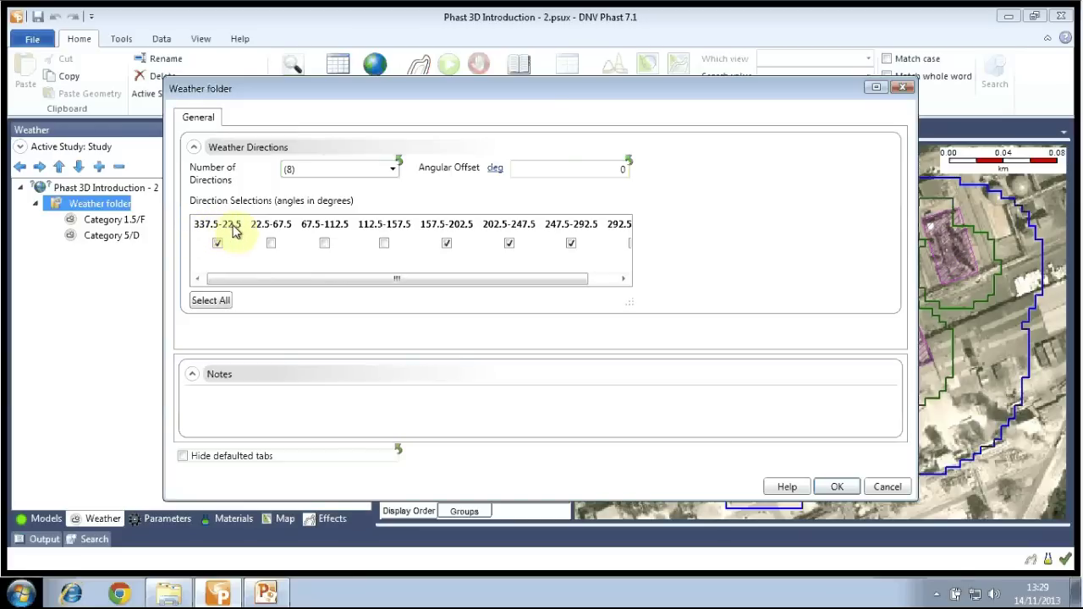
{"action": "left_click", "coordinate": [446, 244]}
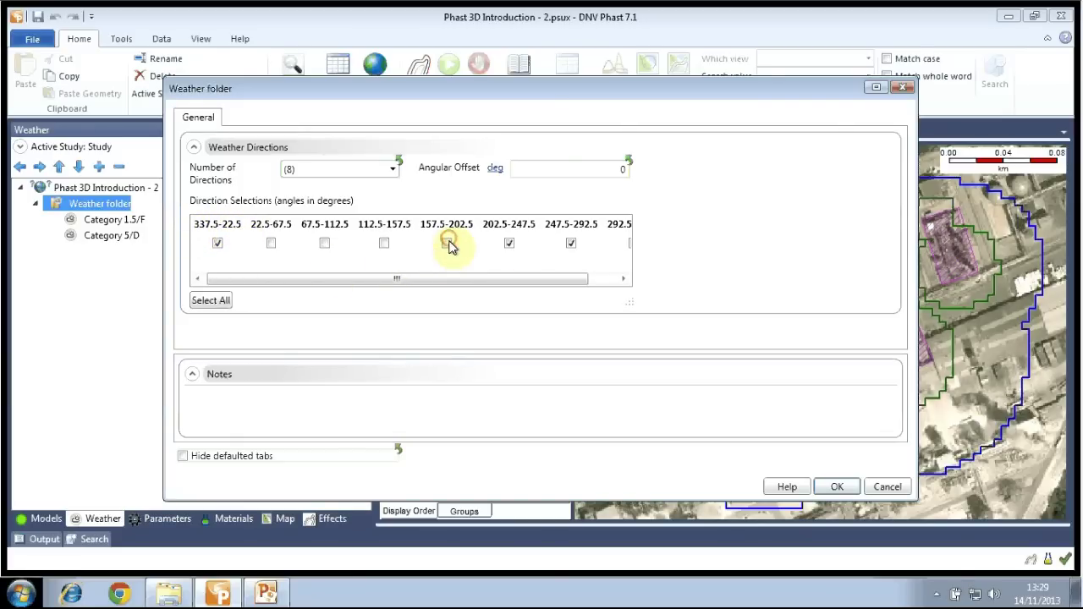
{"action": "left_click", "coordinate": [509, 243]}
{"action": "left_click", "coordinate": [572, 244]}
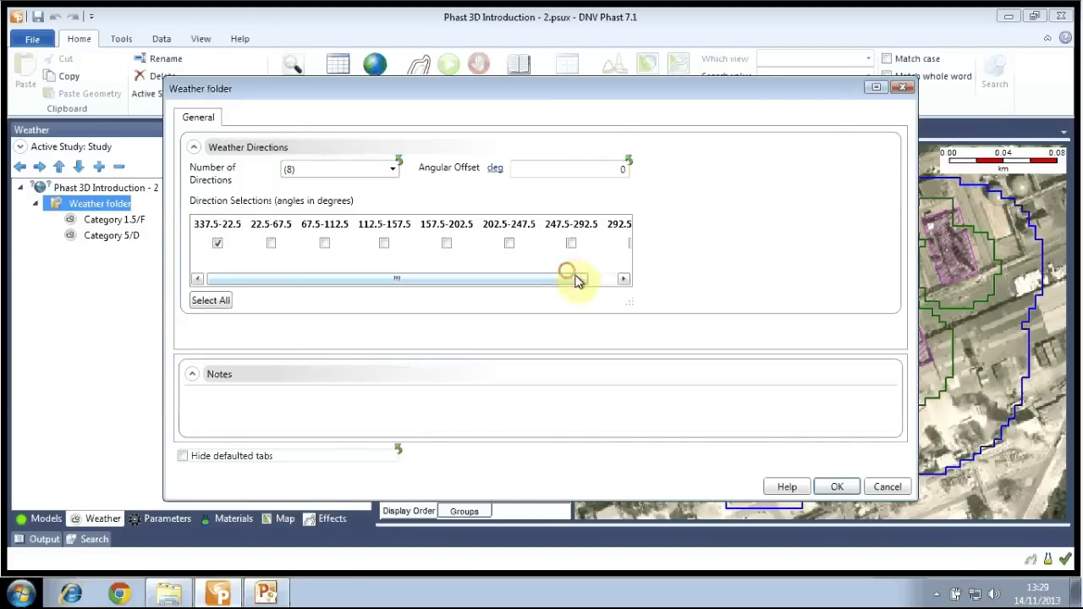
{"action": "left_click_drag", "start_coordinate": [573, 279], "coordinate": [621, 286]}
{"action": "left_click", "coordinate": [833, 486]}
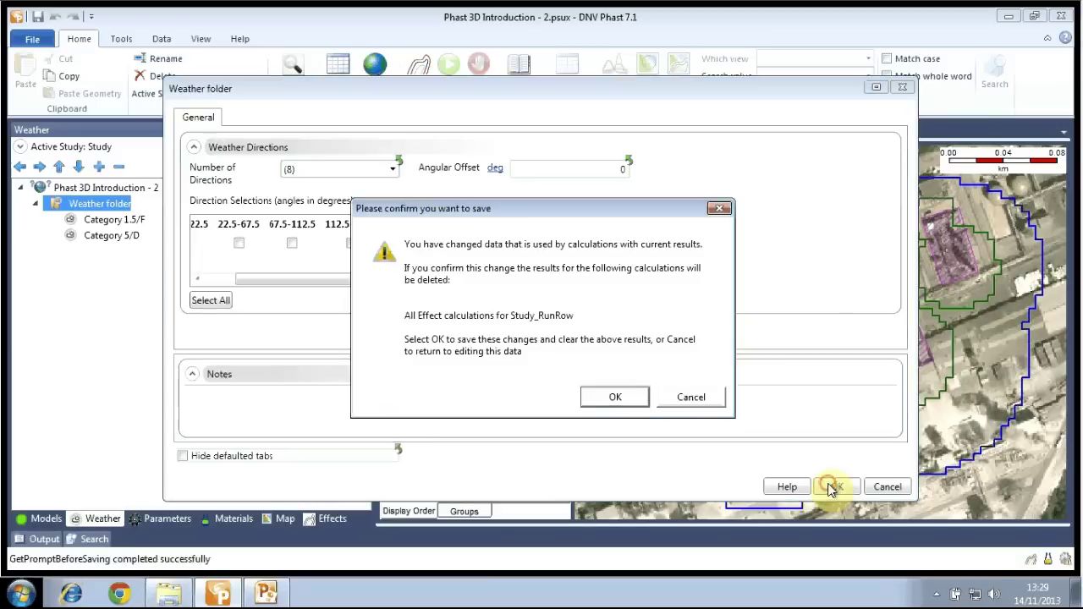
{"action": "left_click", "coordinate": [618, 397]}
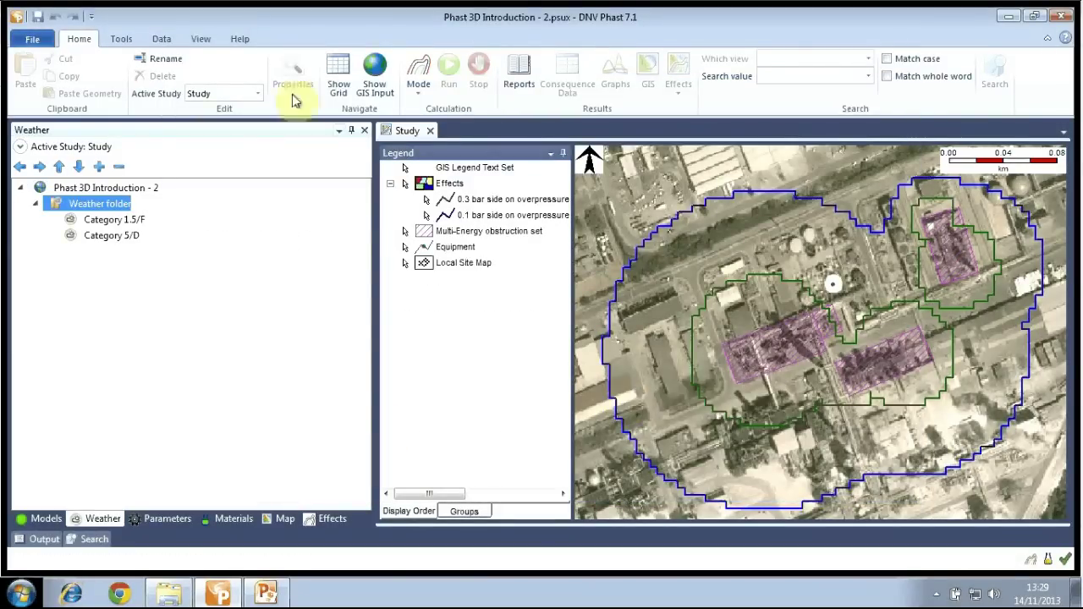
Step: Close the existing contour plot and rerun the effects calculations for the study with the restricted weather directions
{"action": "left_click", "coordinate": [430, 130]}
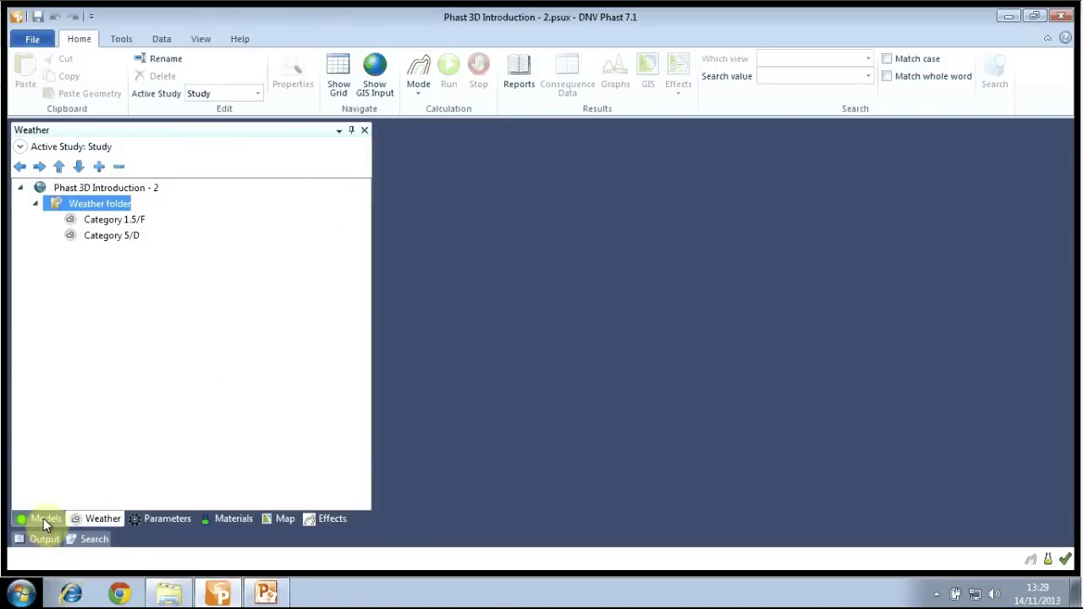
{"action": "left_click", "coordinate": [45, 519]}
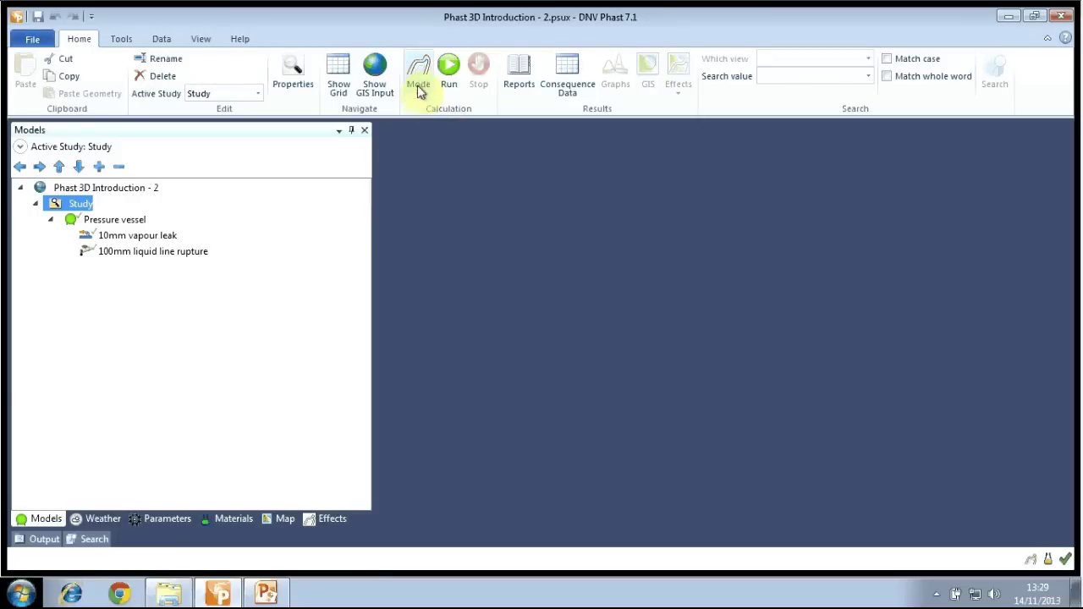
{"action": "left_click", "coordinate": [451, 74]}
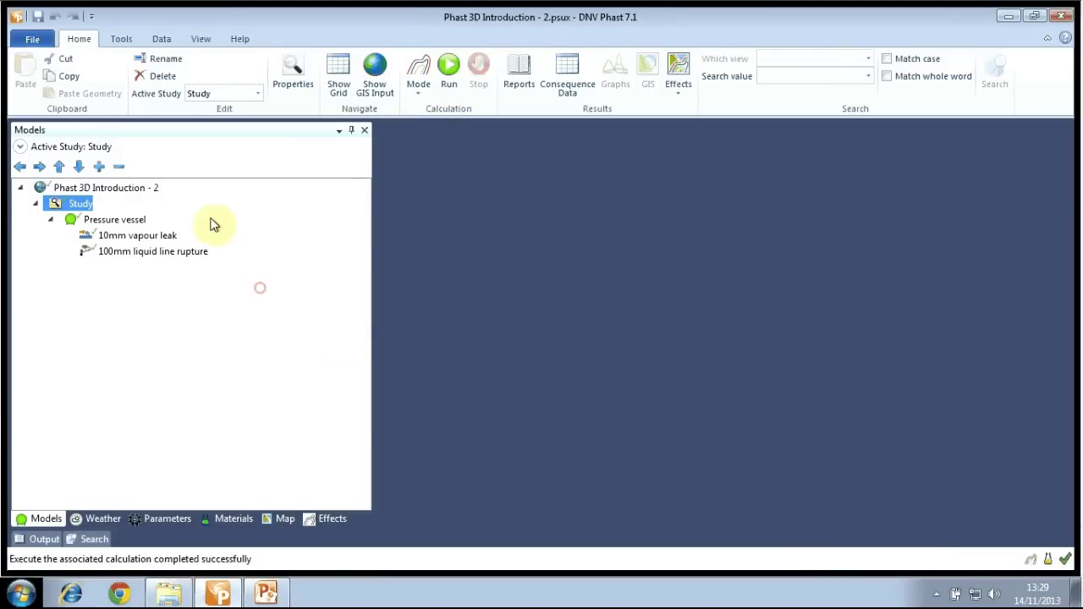
Step: Plot the study's recalculated 0.1 and 0.3 bar side on overpressure contours as individual effects using Single Study / Multiple Effects
{"action": "left_click", "coordinate": [679, 77]}
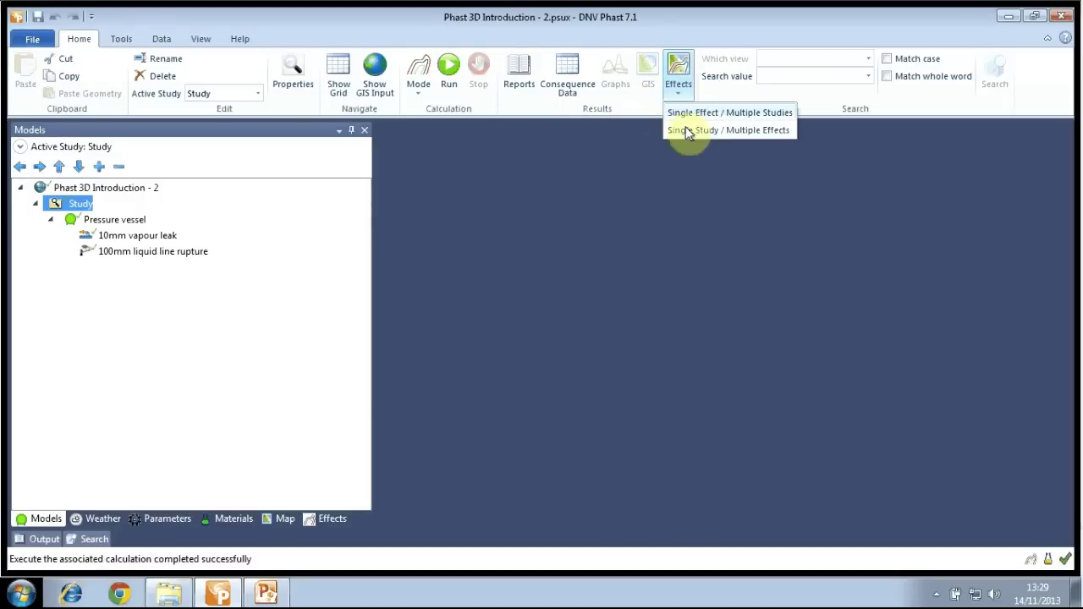
{"action": "left_click", "coordinate": [741, 136]}
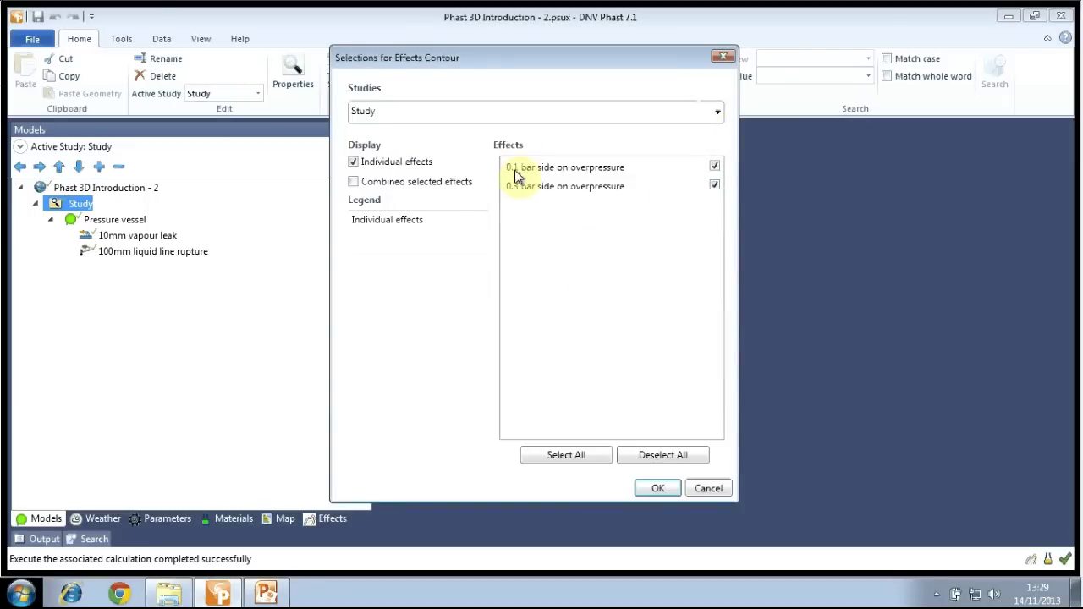
{"action": "left_click", "coordinate": [657, 491]}
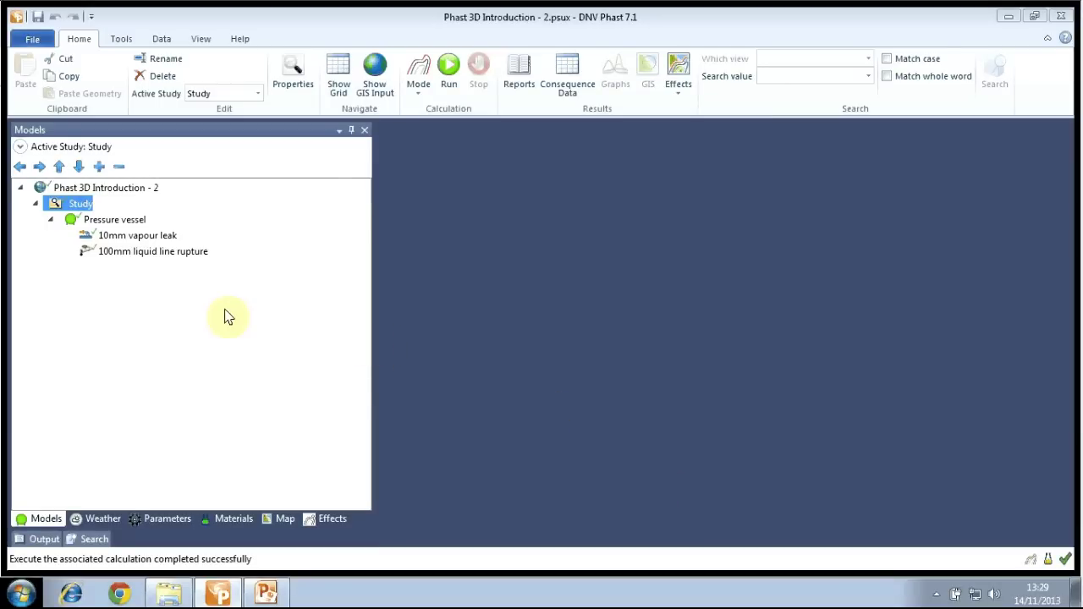